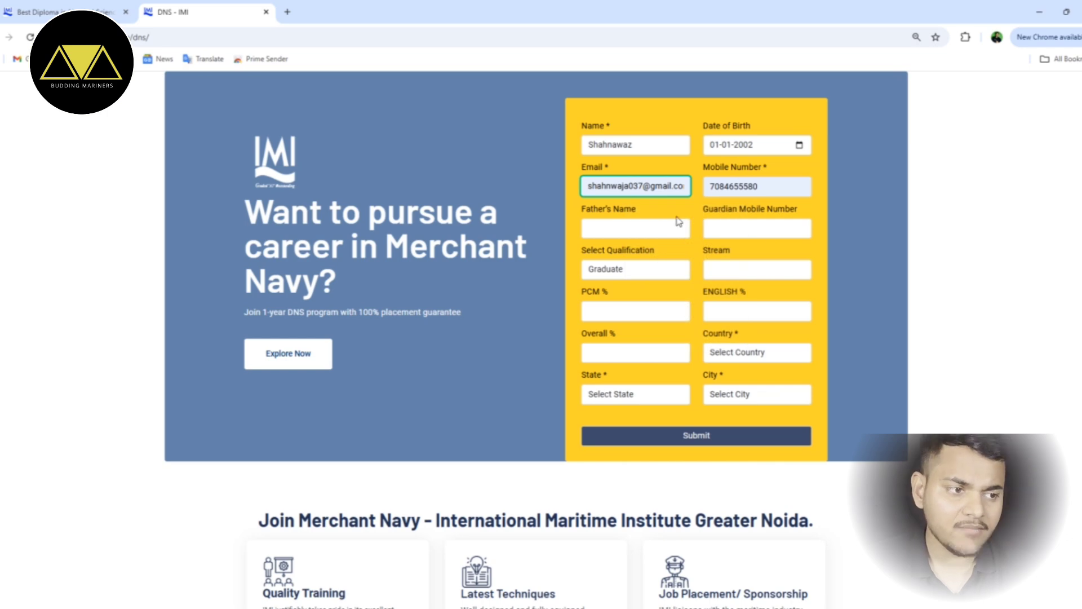
# - Enter the father's name and select 12th as the qualification
pyautogui.click(641, 227)
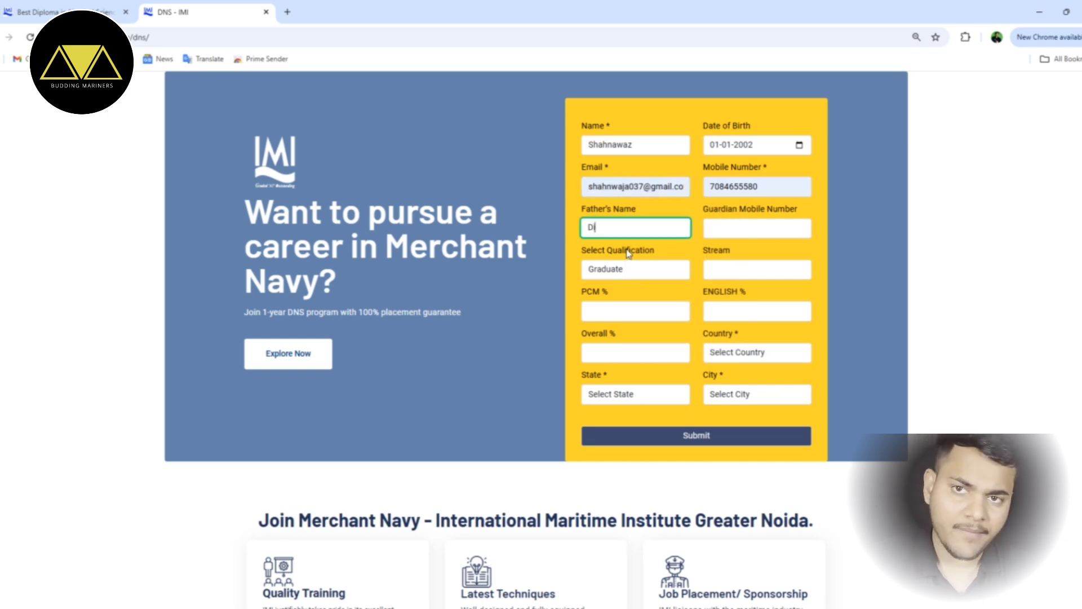
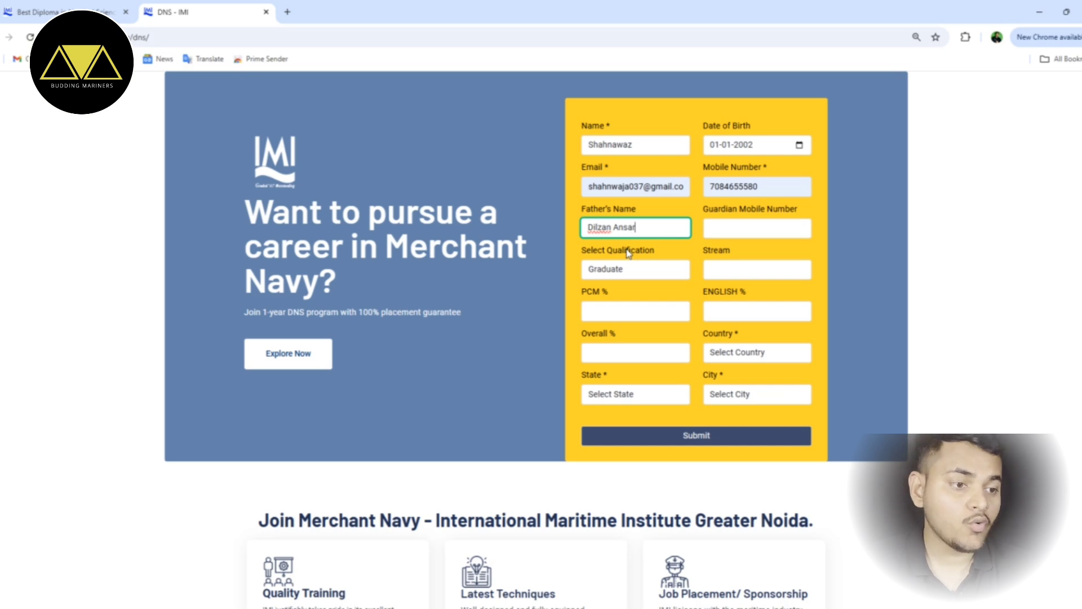
pyautogui.click(740, 225)
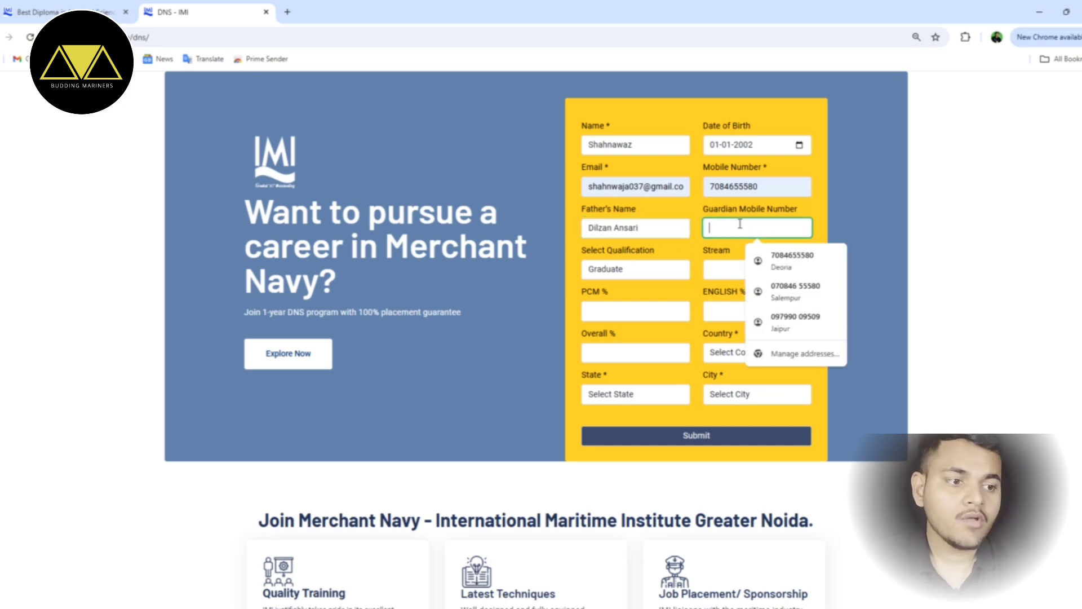
pyautogui.click(645, 268)
pyautogui.click(616, 300)
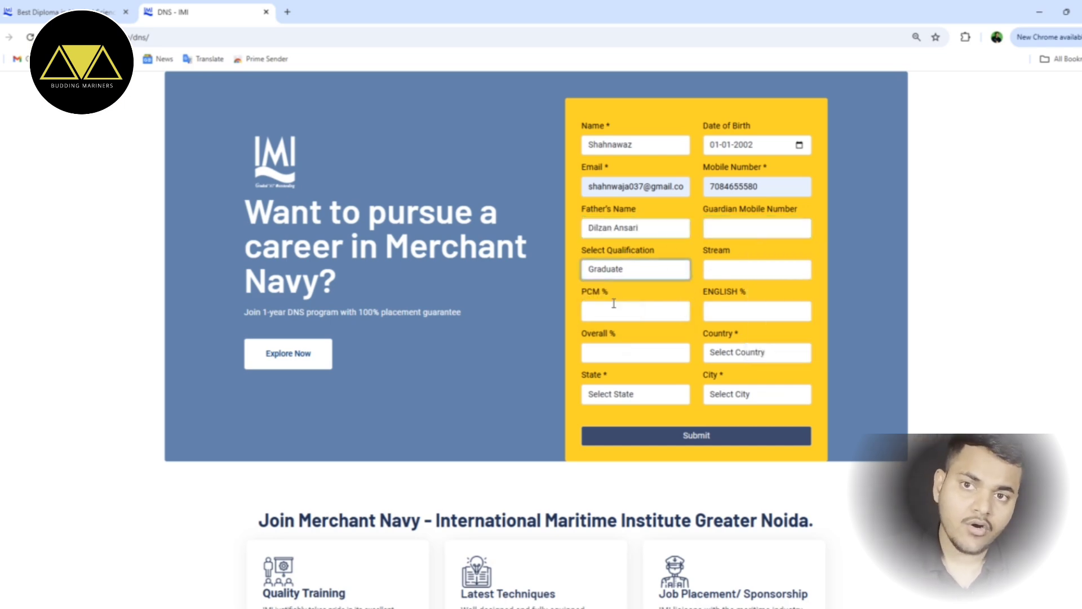
pyautogui.click(623, 275)
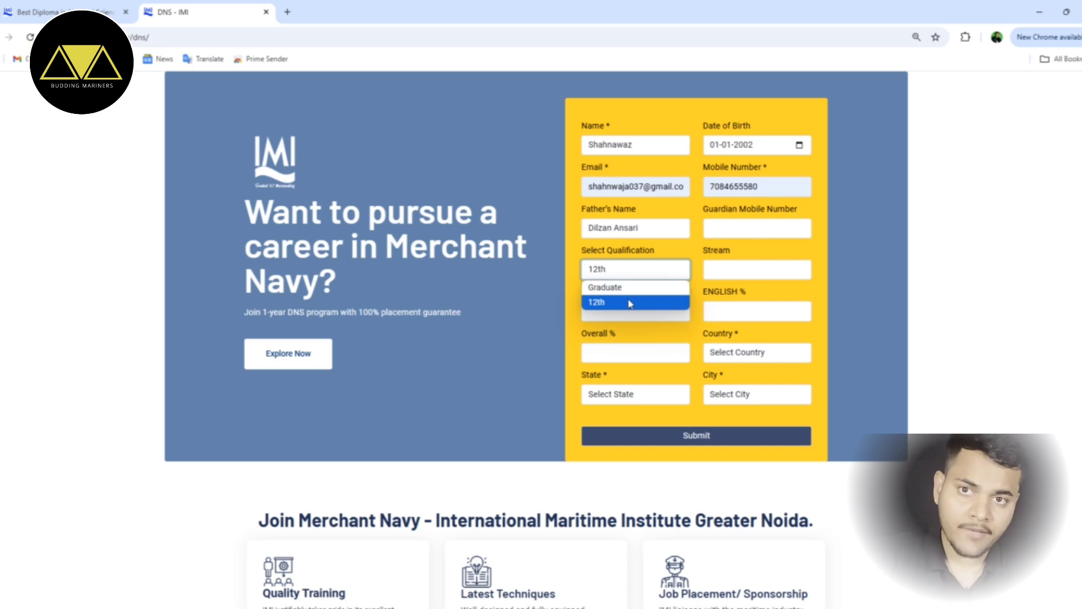
pyautogui.click(629, 301)
pyautogui.click(754, 271)
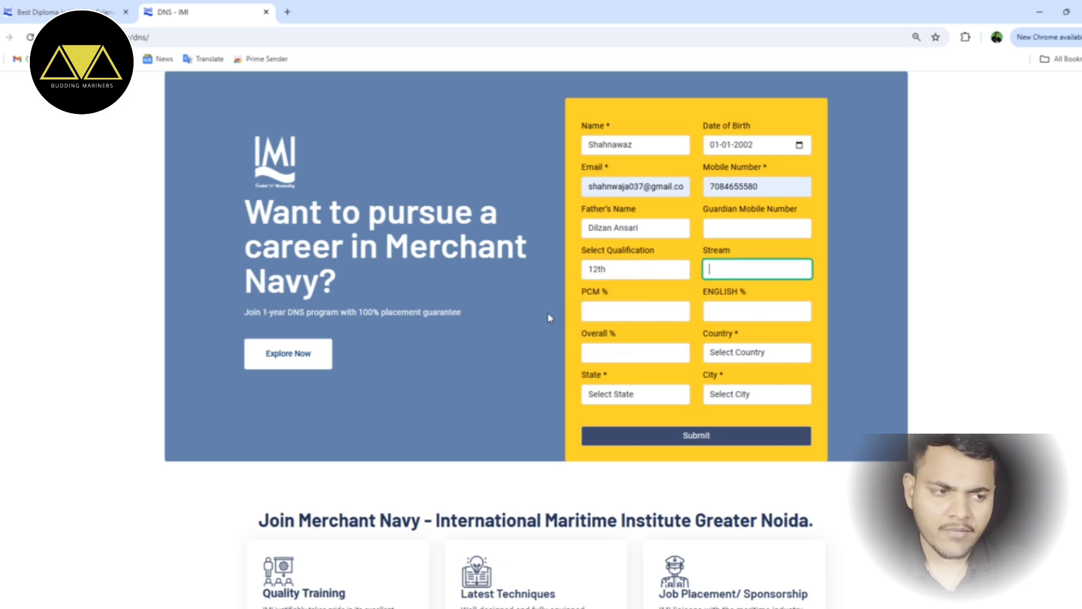
# - Choose India, Uttar Pradesh and Deoria as location, then submit the enquiry
pyautogui.click(731, 359)
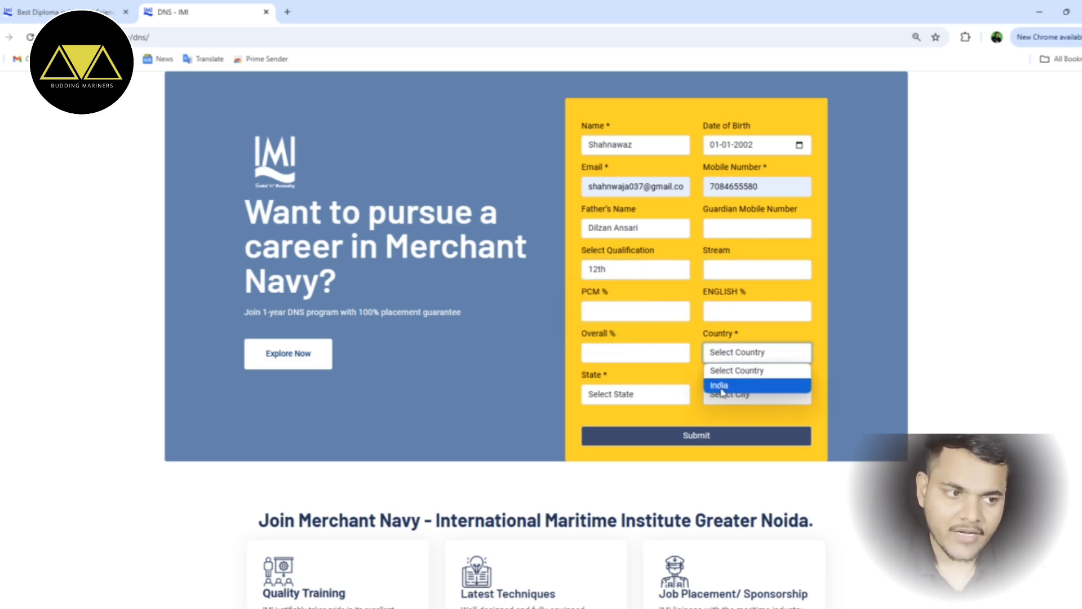
pyautogui.click(722, 385)
pyautogui.click(622, 398)
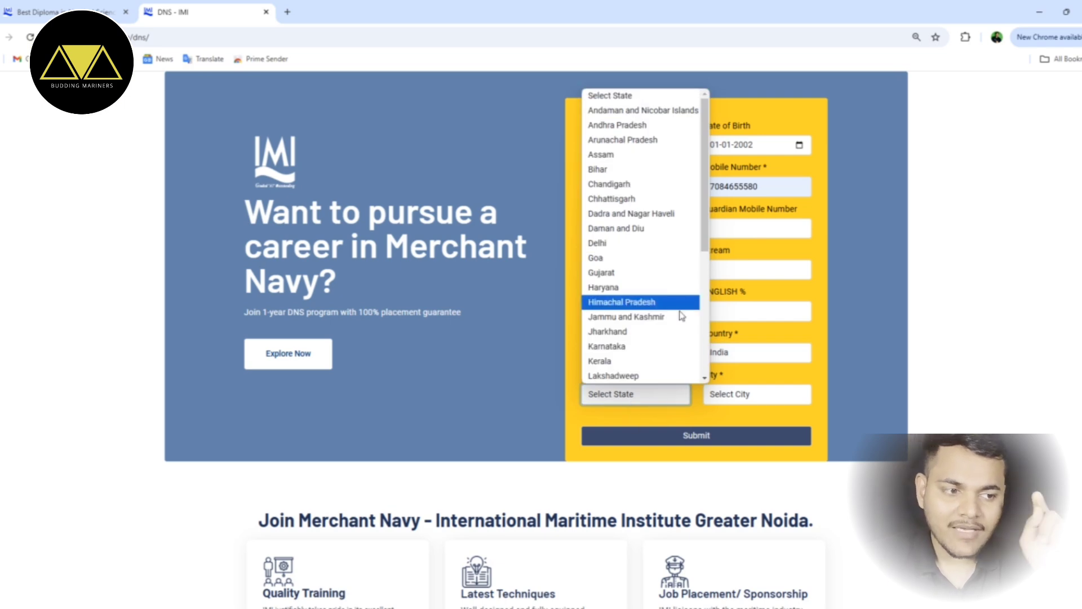
pyautogui.scroll(-5, 643, 332)
pyautogui.click(643, 363)
pyautogui.click(727, 393)
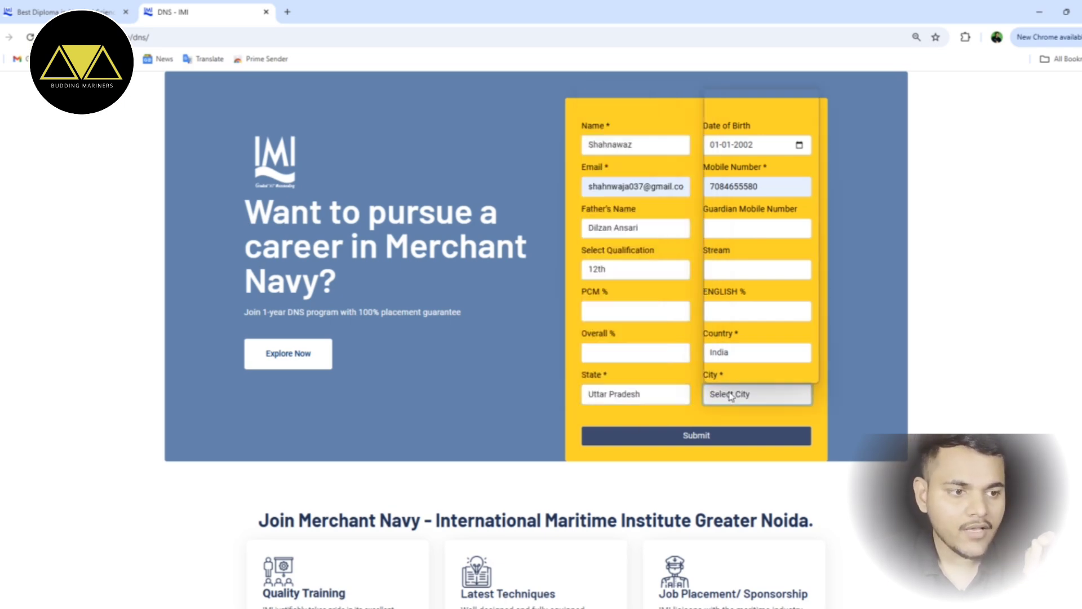
pyautogui.scroll(-3, 758, 274)
pyautogui.scroll(-7, 759, 274)
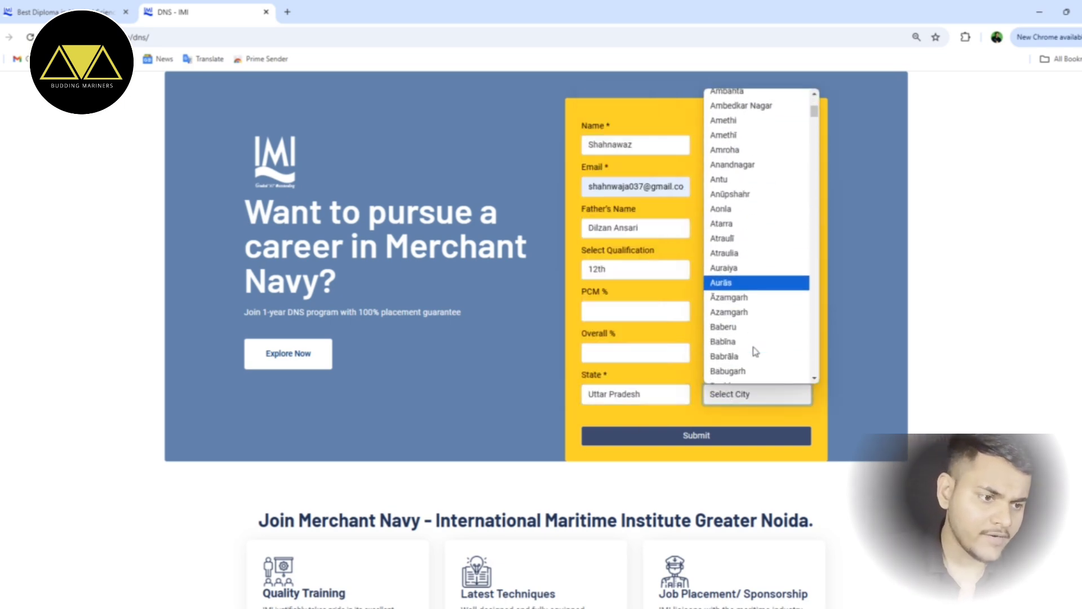
pyautogui.scroll(-10, 747, 326)
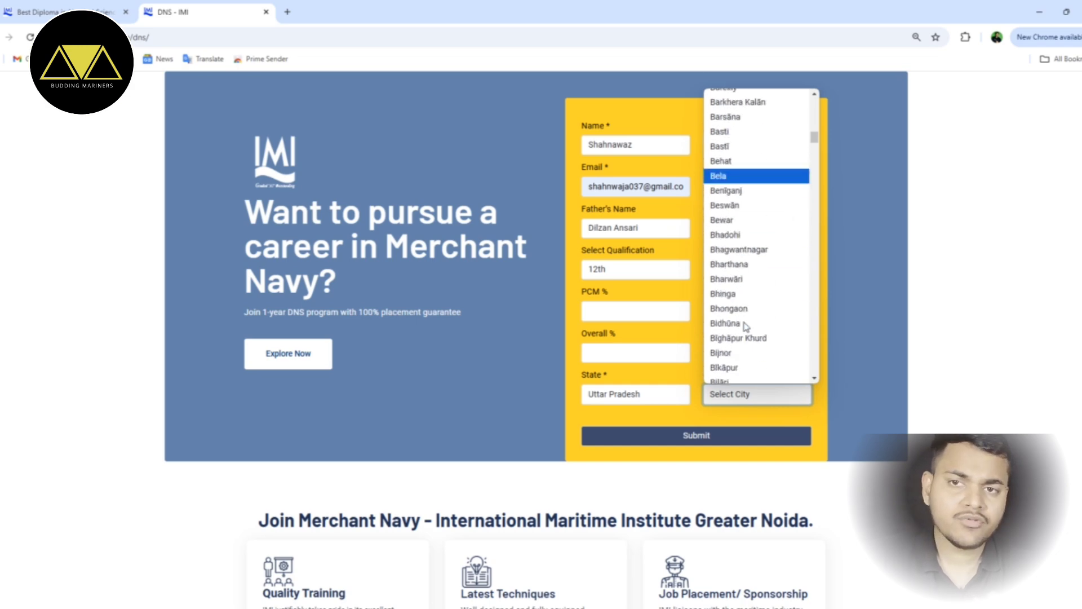
pyautogui.scroll(-12, 744, 326)
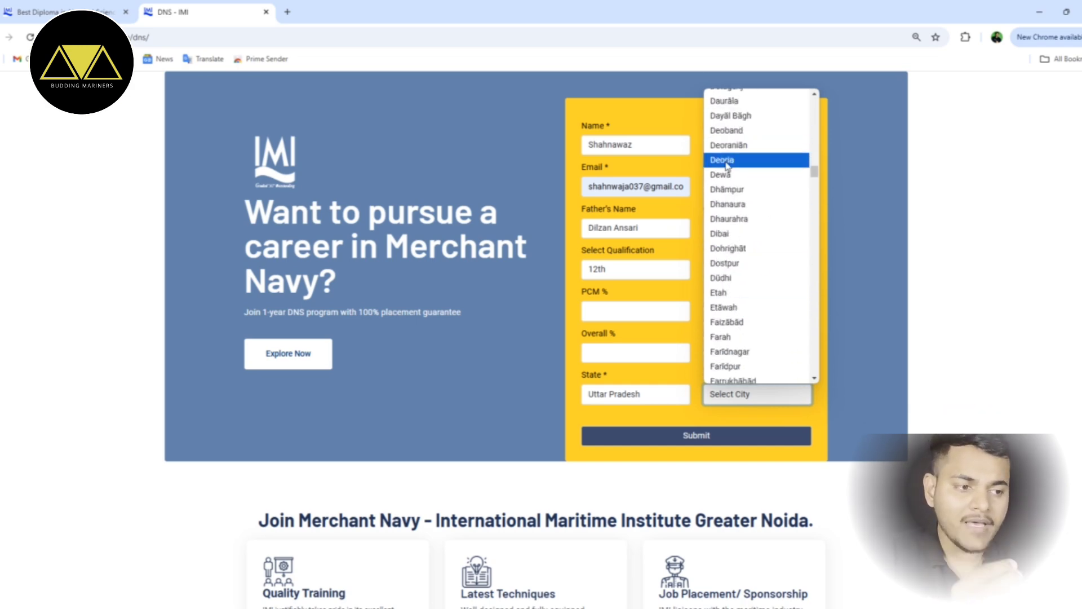
pyautogui.click(725, 160)
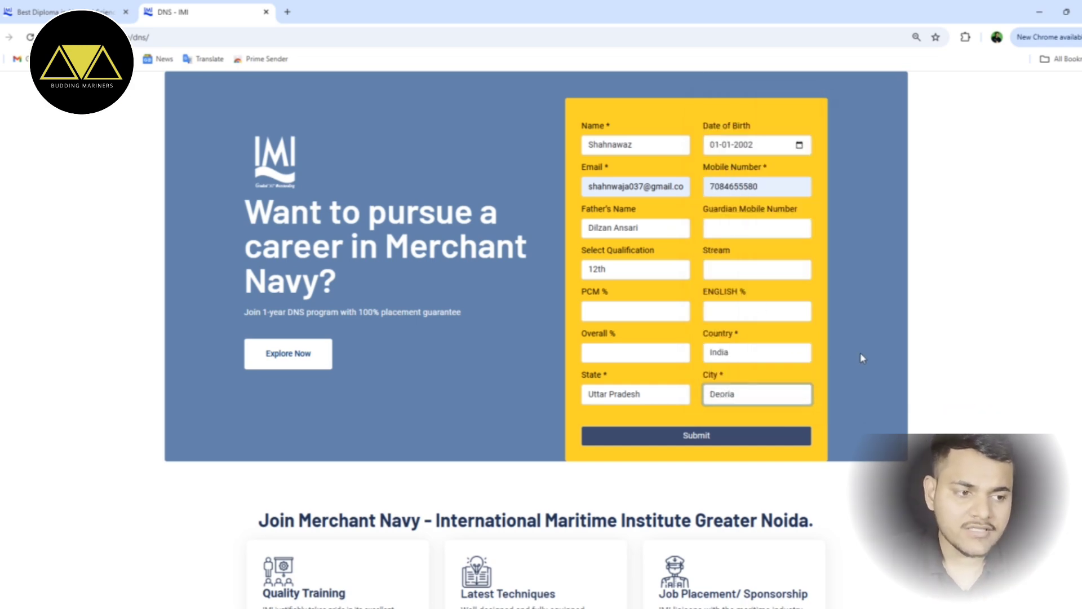
pyautogui.click(721, 444)
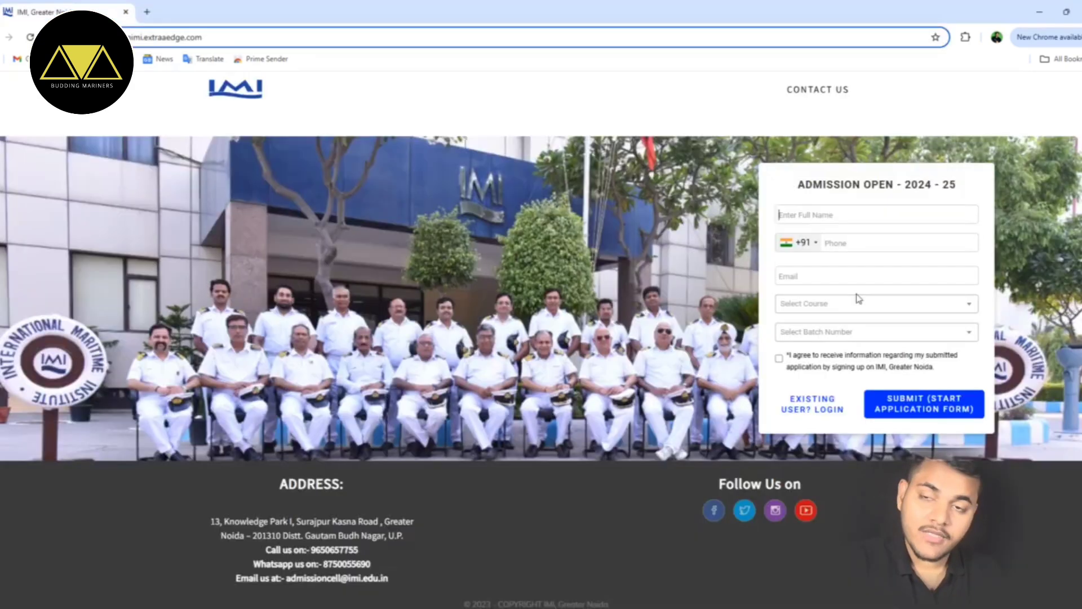
# - Fill in the applicant's name, mobile number and e-mail address
pyautogui.write('Shahnawaz')
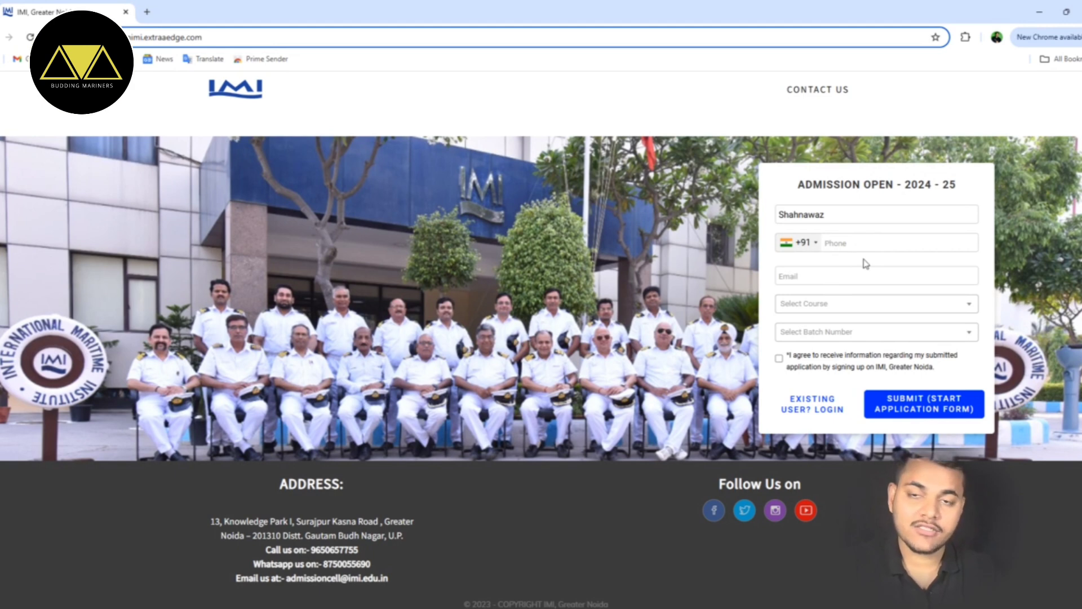
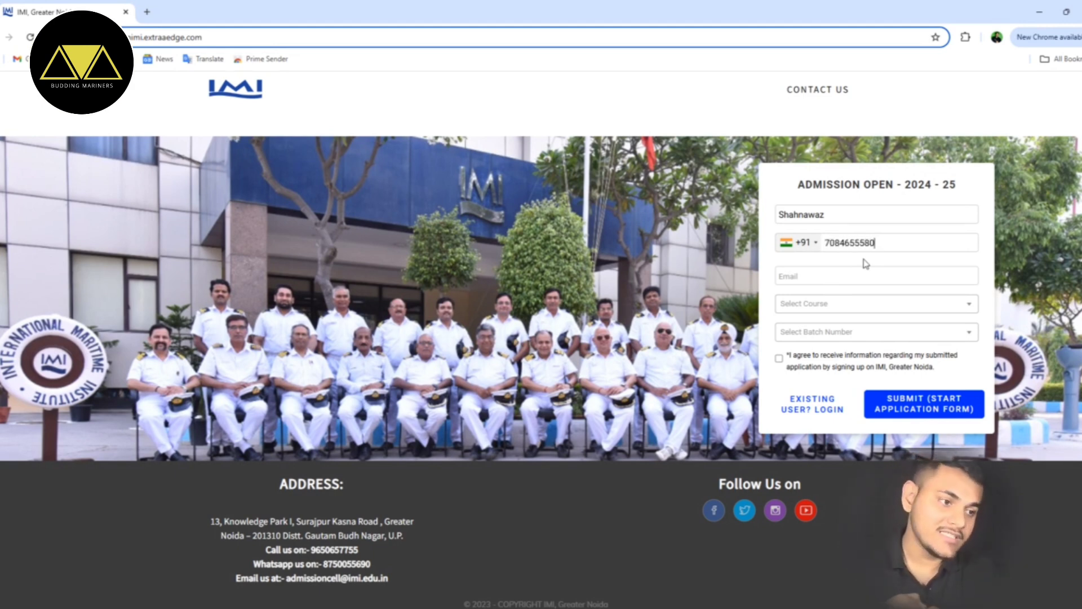
pyautogui.click(862, 276)
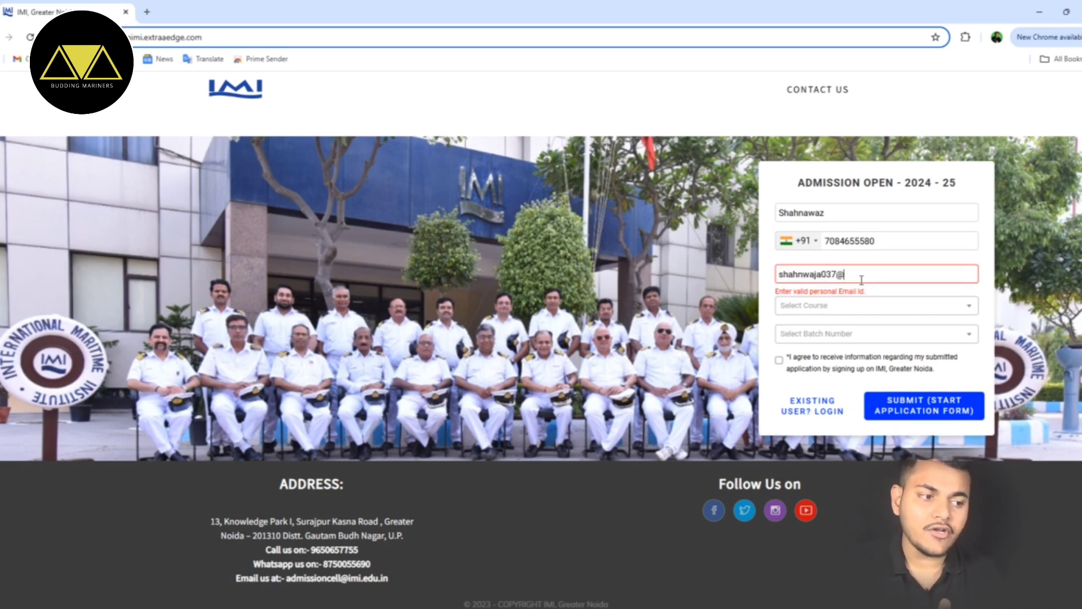
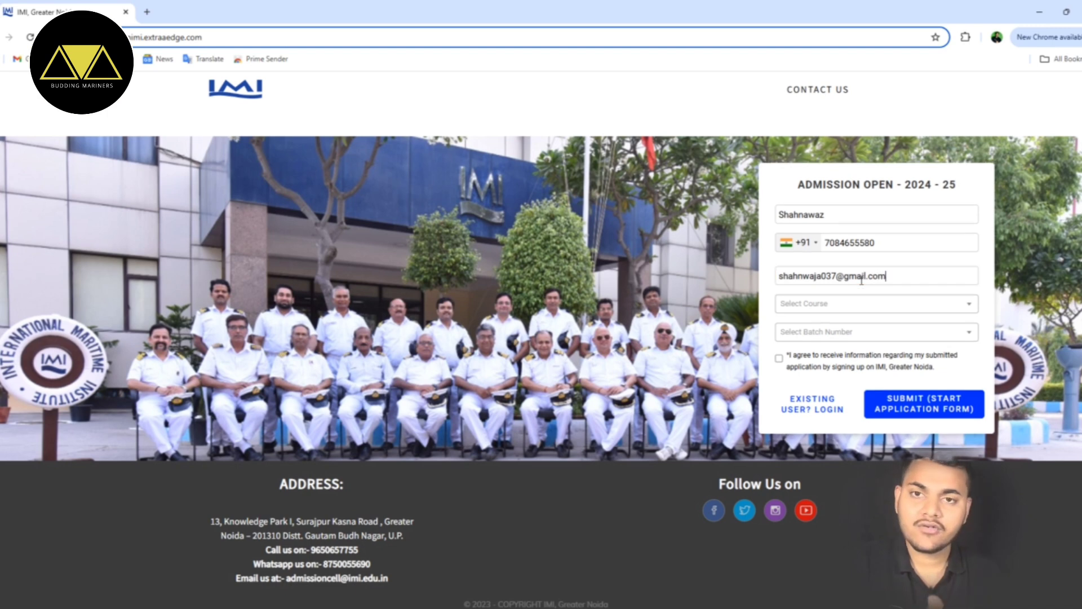
# - Select Diploma in Nautical Science, batch DNS 43 (August 2025), accept consent, and register
pyautogui.click(843, 305)
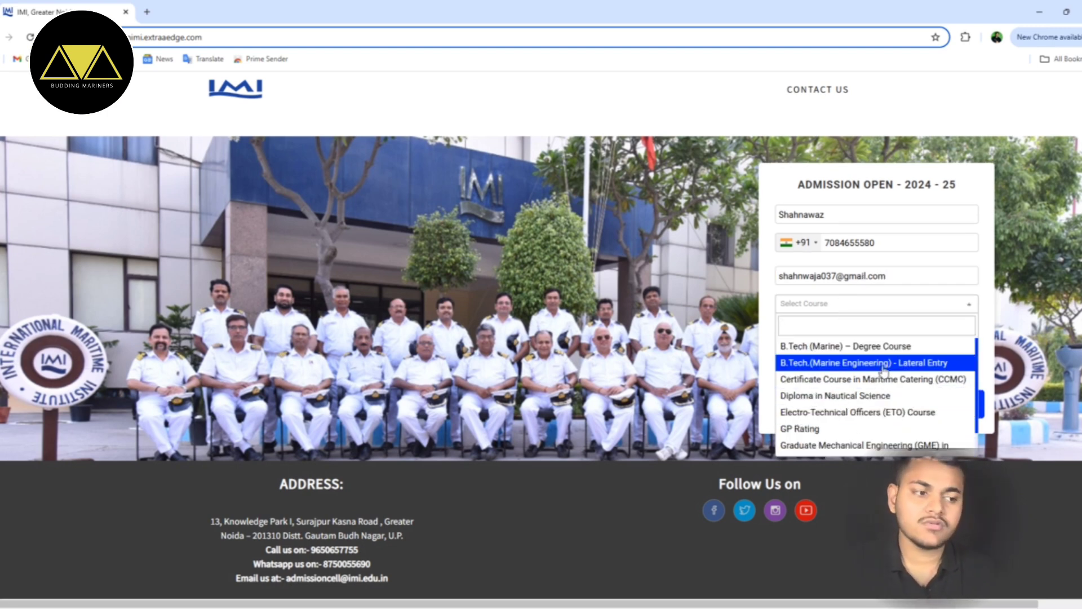
pyautogui.click(822, 396)
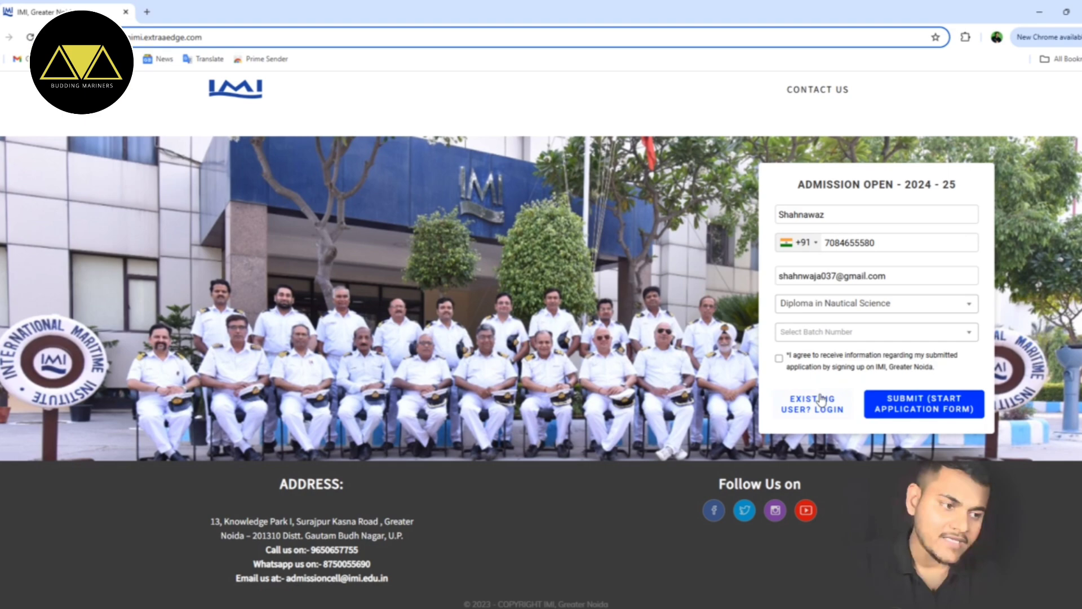
pyautogui.click(831, 338)
pyautogui.click(824, 351)
pyautogui.click(779, 358)
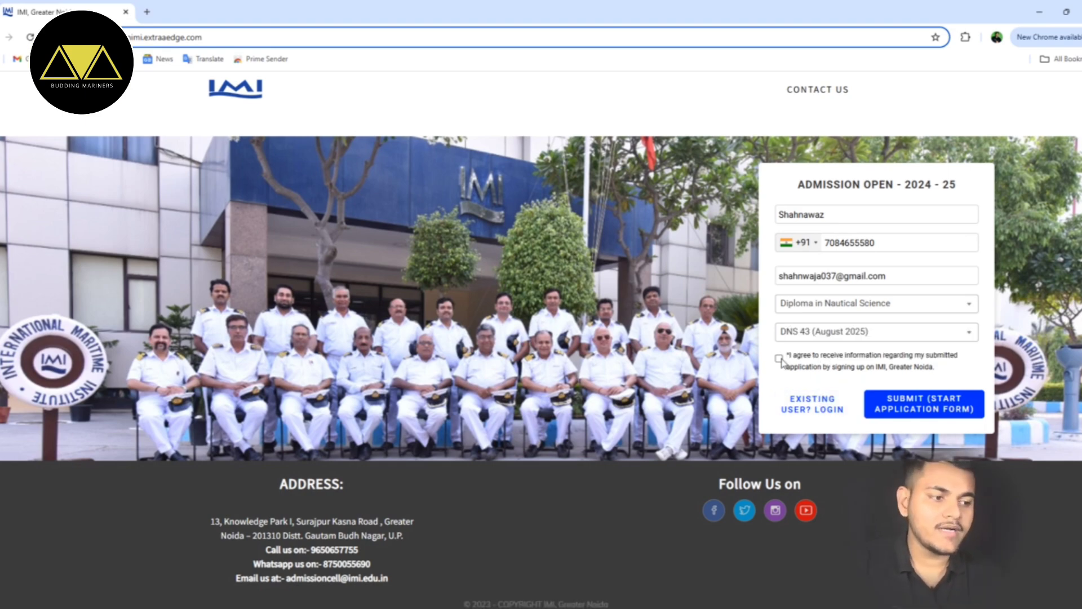
pyautogui.click(914, 412)
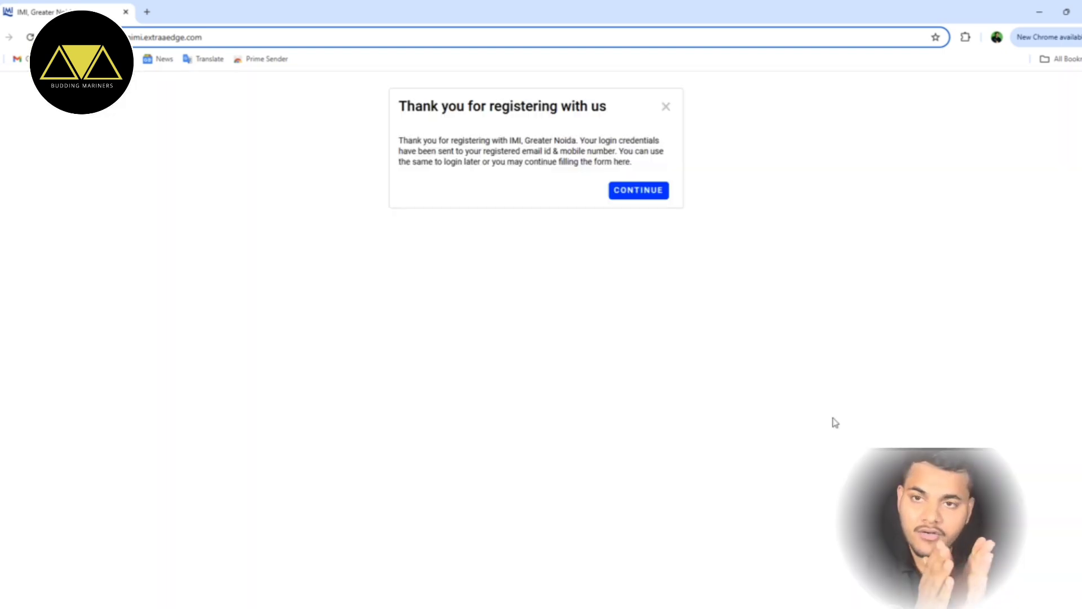
# - Continue from the thank-you dialog to the application dashboard
pyautogui.click(644, 197)
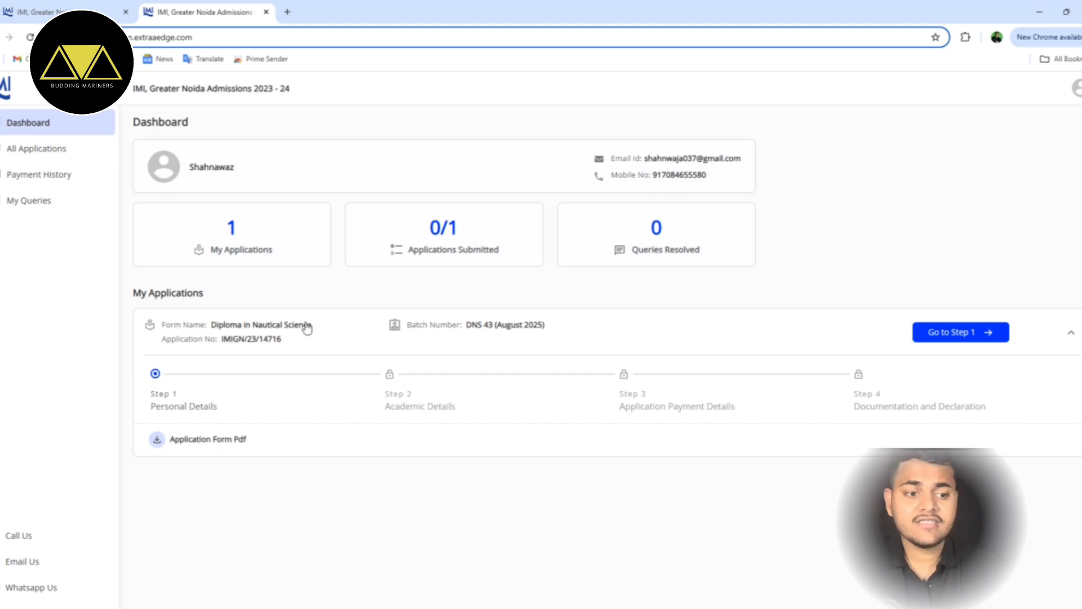
# - Open Personal Details and set gender Male and category General/General EWS
pyautogui.click(962, 337)
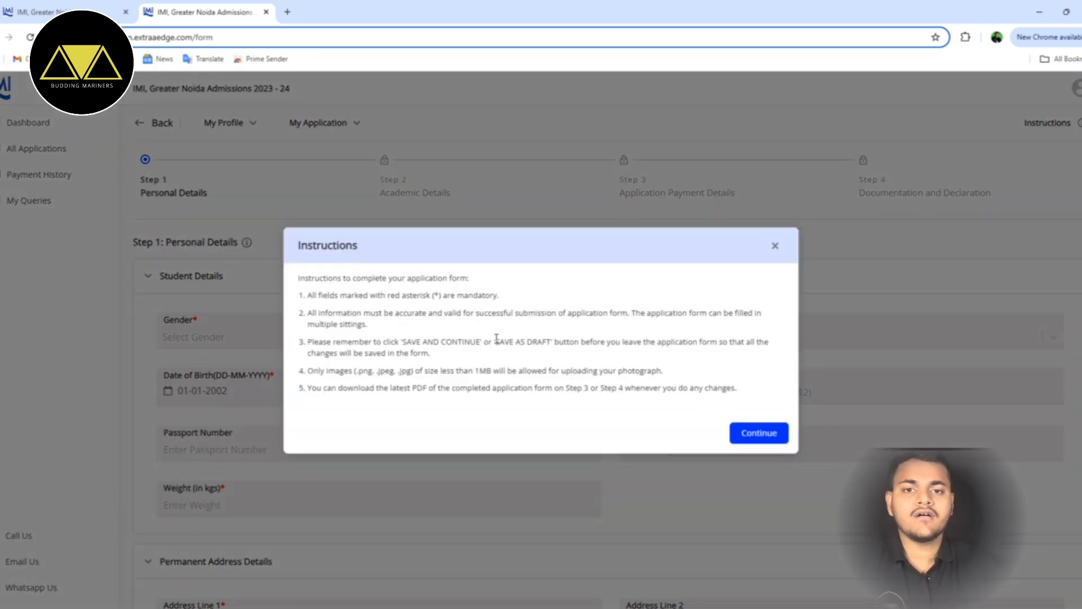
pyautogui.click(761, 434)
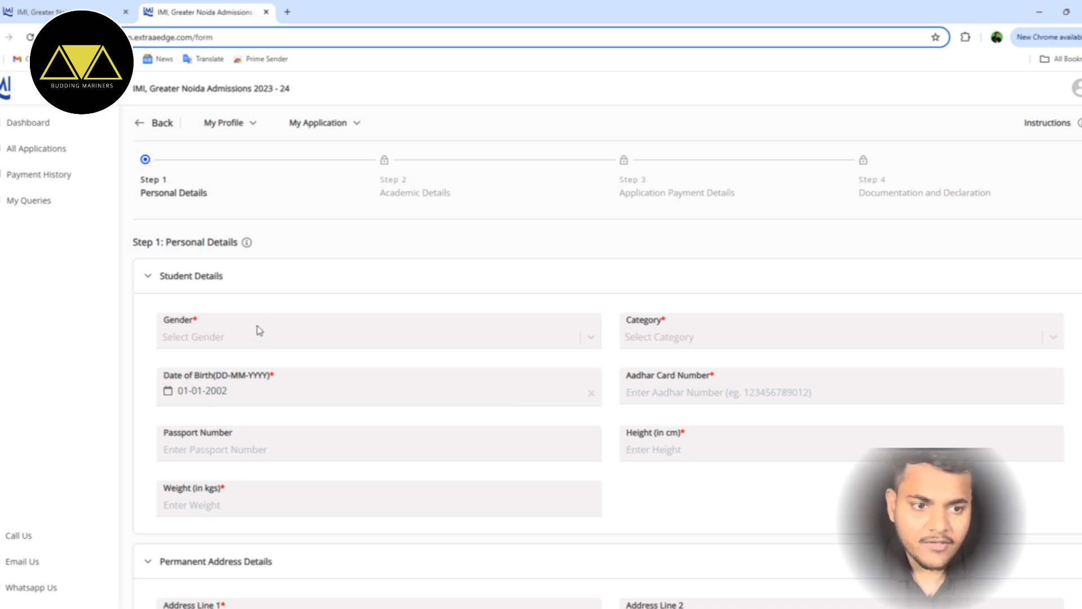
pyautogui.scroll(-1, 311, 327)
pyautogui.click(248, 259)
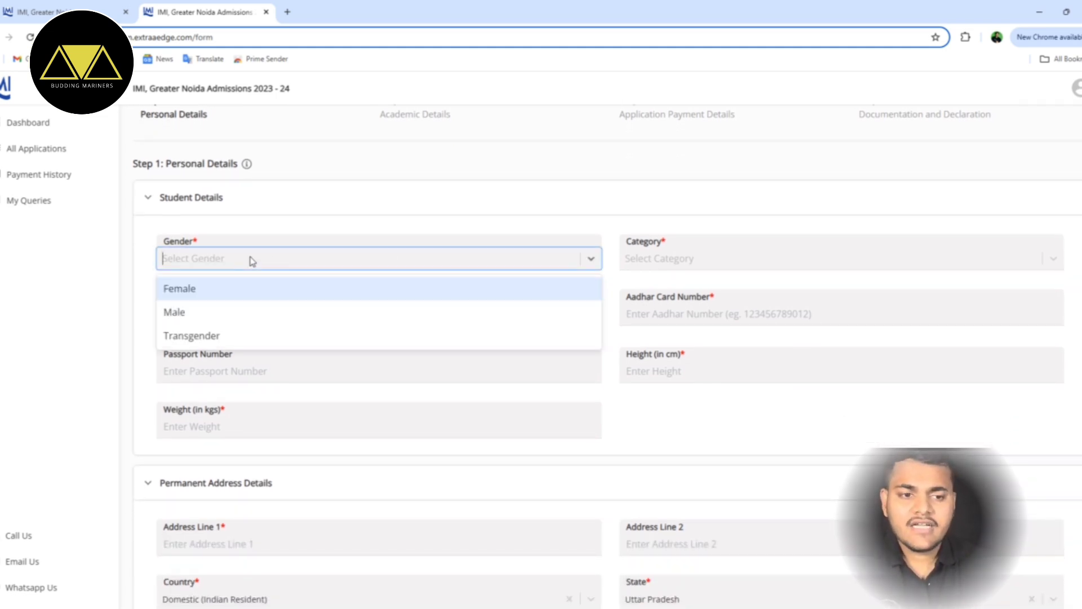
pyautogui.click(252, 313)
pyautogui.click(763, 258)
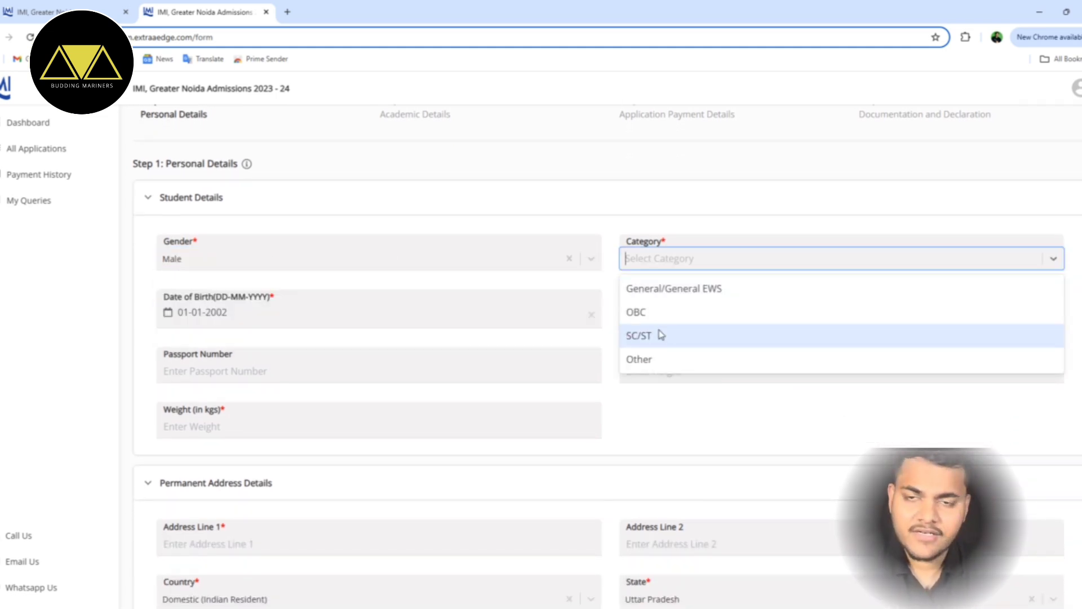
pyautogui.click(685, 289)
# - Enter the Aadhaar number and a height of 180 cm
pyautogui.scroll(-1, 262, 293)
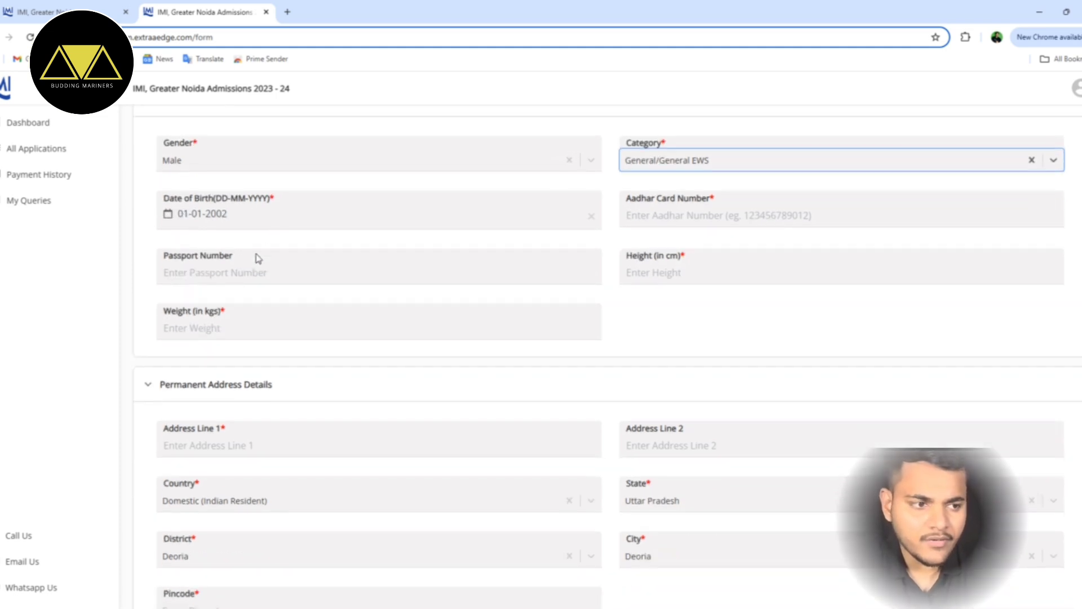
pyautogui.click(766, 205)
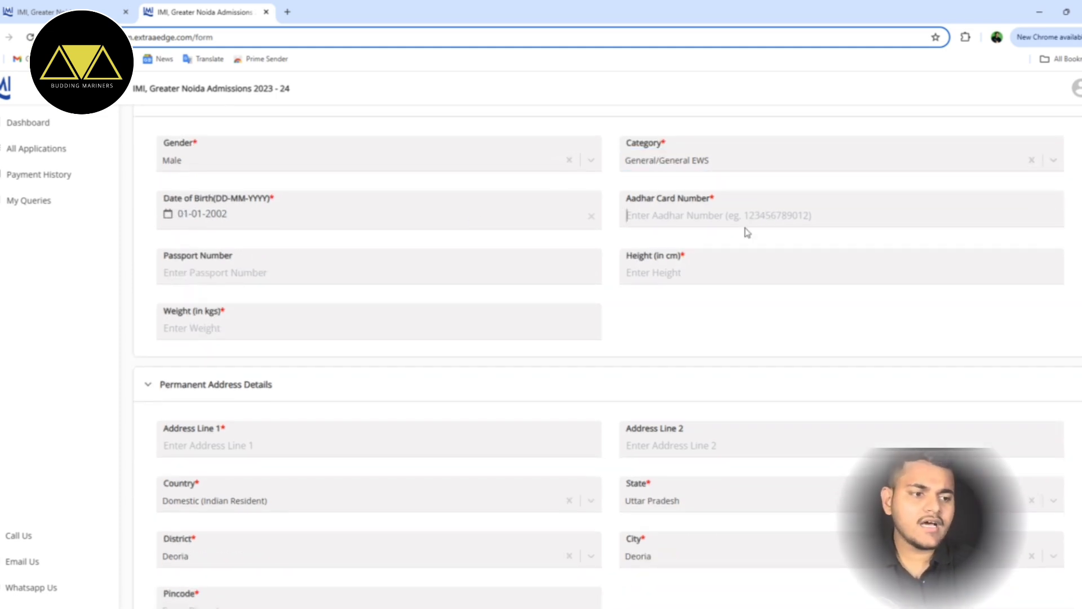
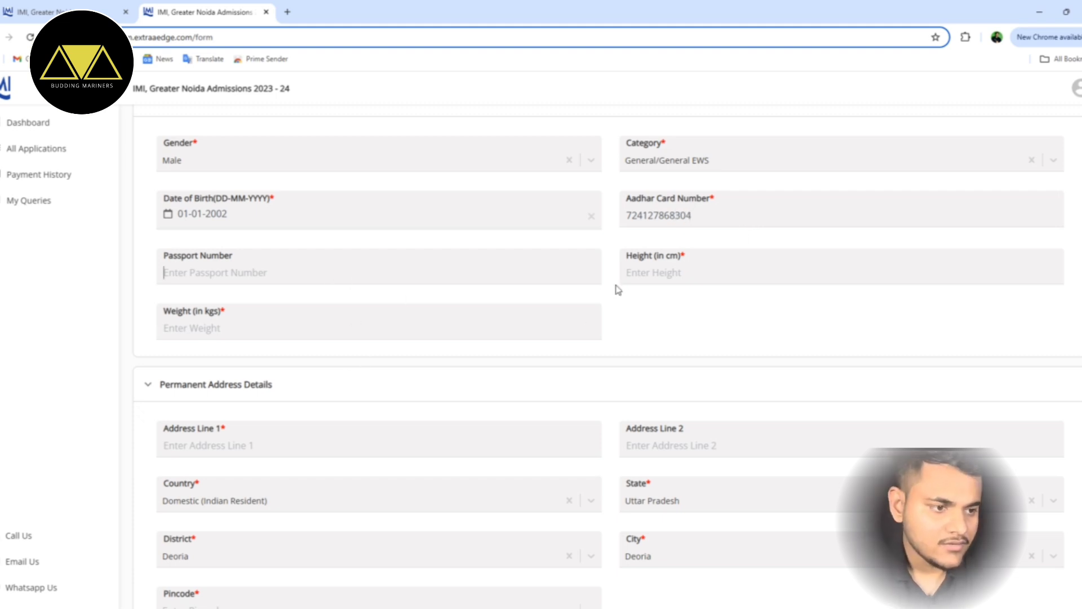
pyautogui.click(689, 272)
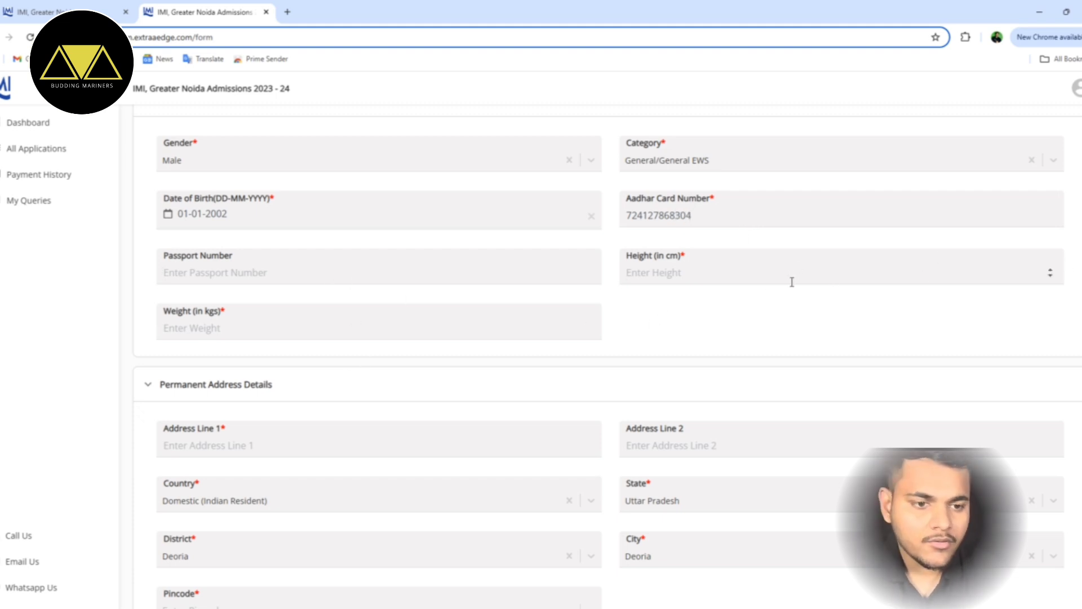
pyautogui.write('180')
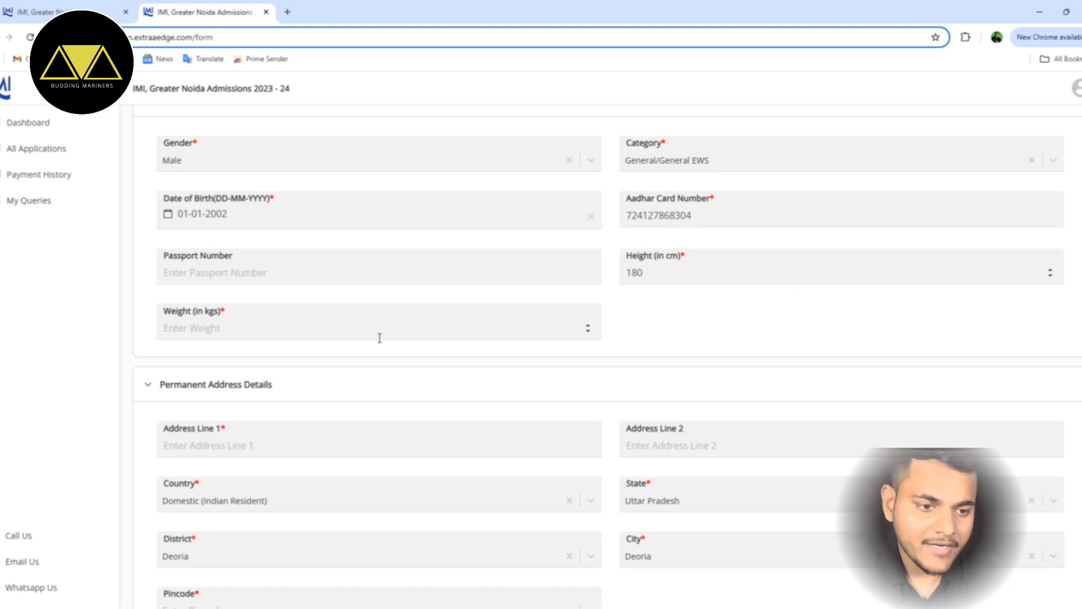
pyautogui.click(360, 330)
# - Enter weight 80 kg, autofill Address Line 1, and keep country Domestic (Indian Resident)
pyautogui.write('80')
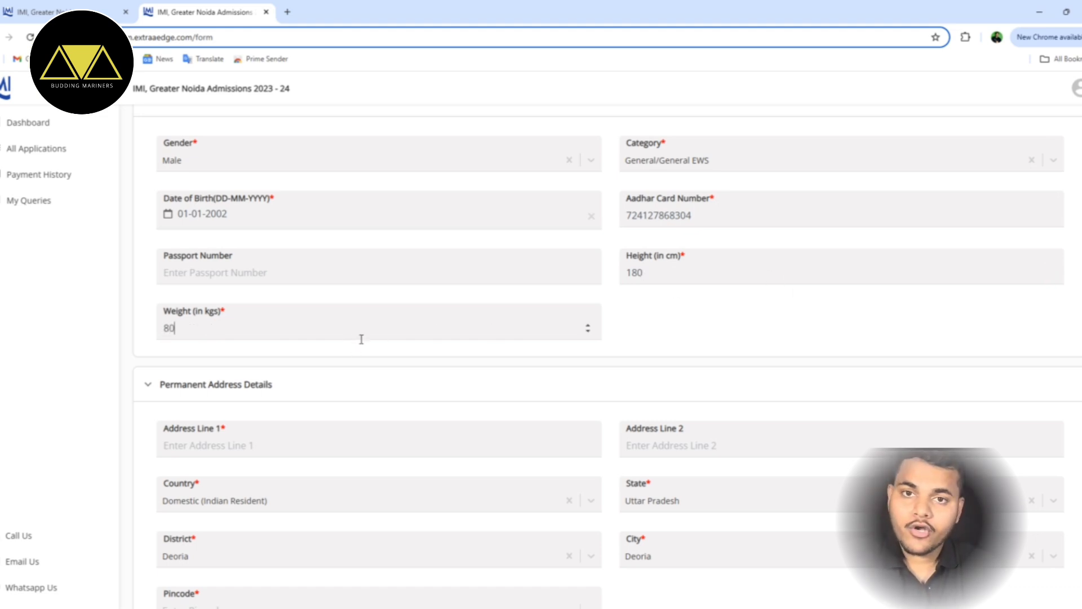
pyautogui.scroll(-3, 502, 423)
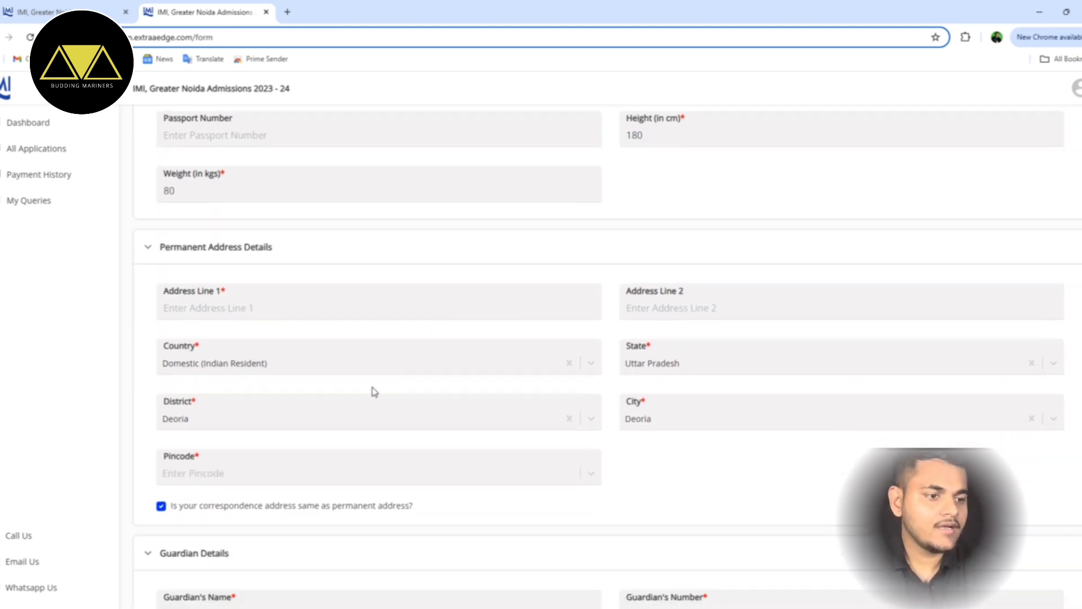
pyautogui.click(300, 312)
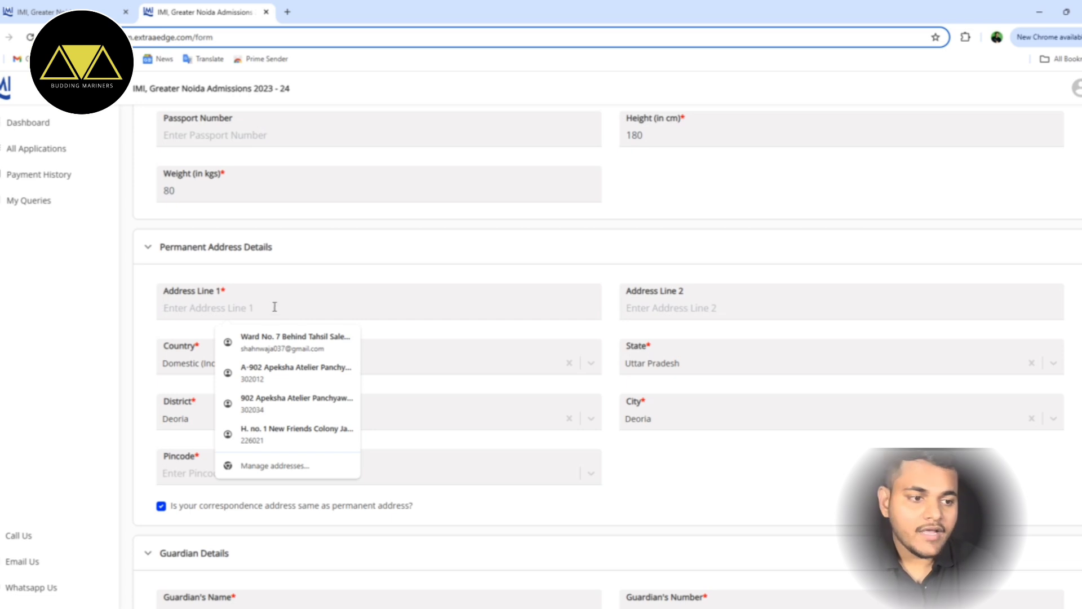
pyautogui.click(282, 341)
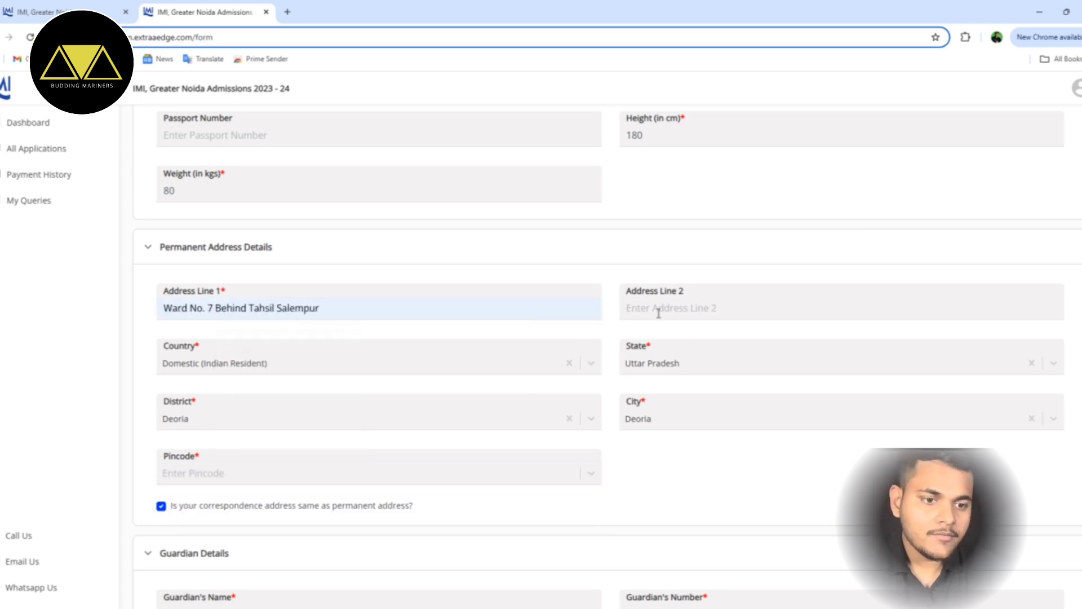
pyautogui.click(427, 367)
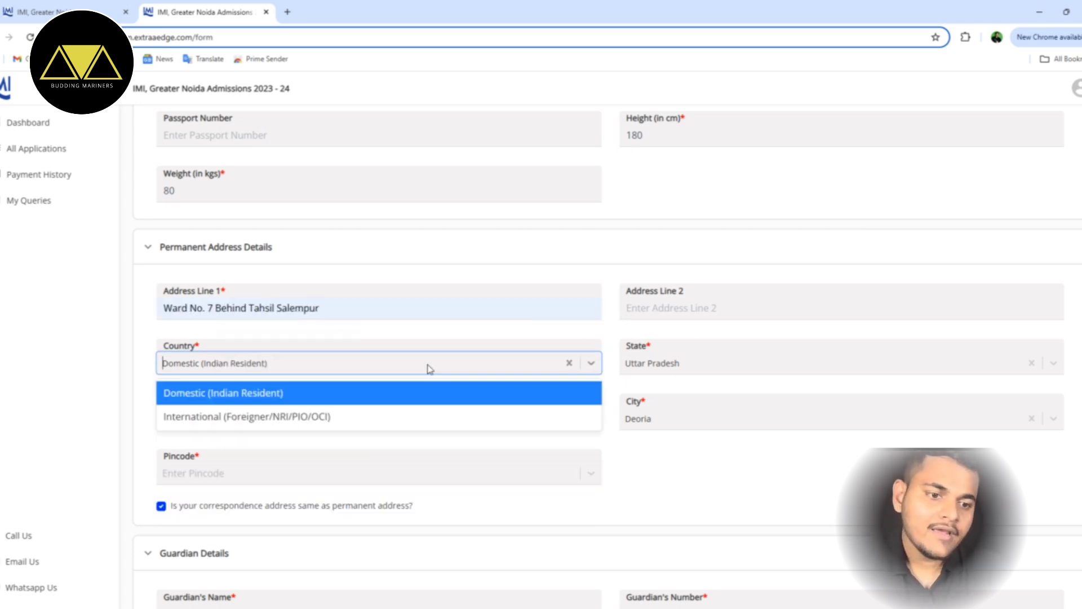
pyautogui.click(314, 394)
# - Choose Uttar Pradesh as the state and Deoria as the district
pyautogui.click(725, 365)
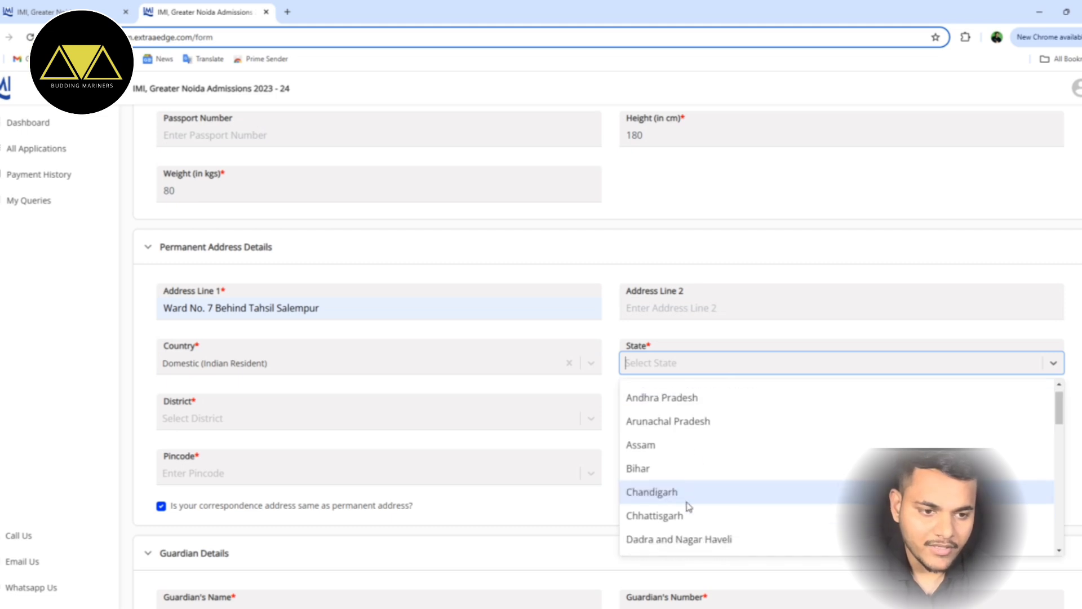
pyautogui.scroll(-8, 687, 507)
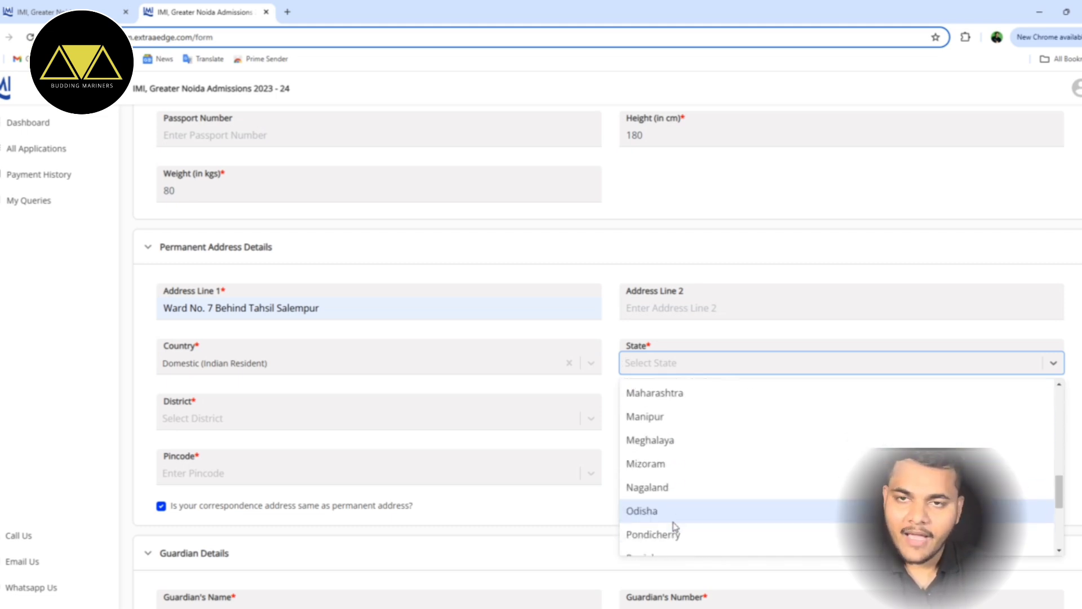
pyautogui.scroll(-4, 674, 525)
pyautogui.click(677, 494)
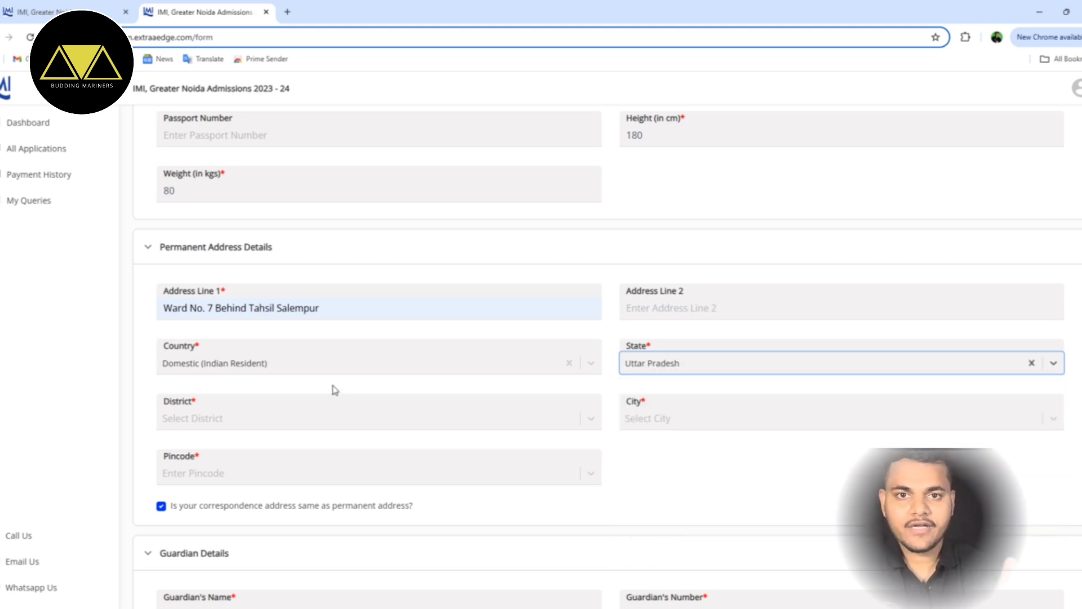
pyautogui.click(281, 414)
pyautogui.scroll(-4, 273, 493)
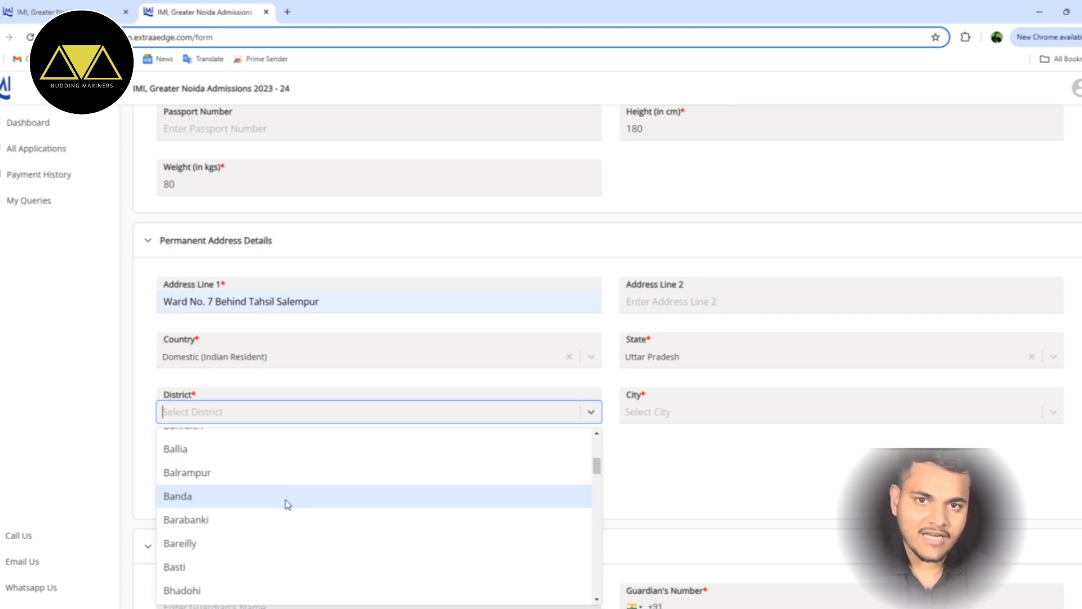
pyautogui.scroll(-6, 289, 506)
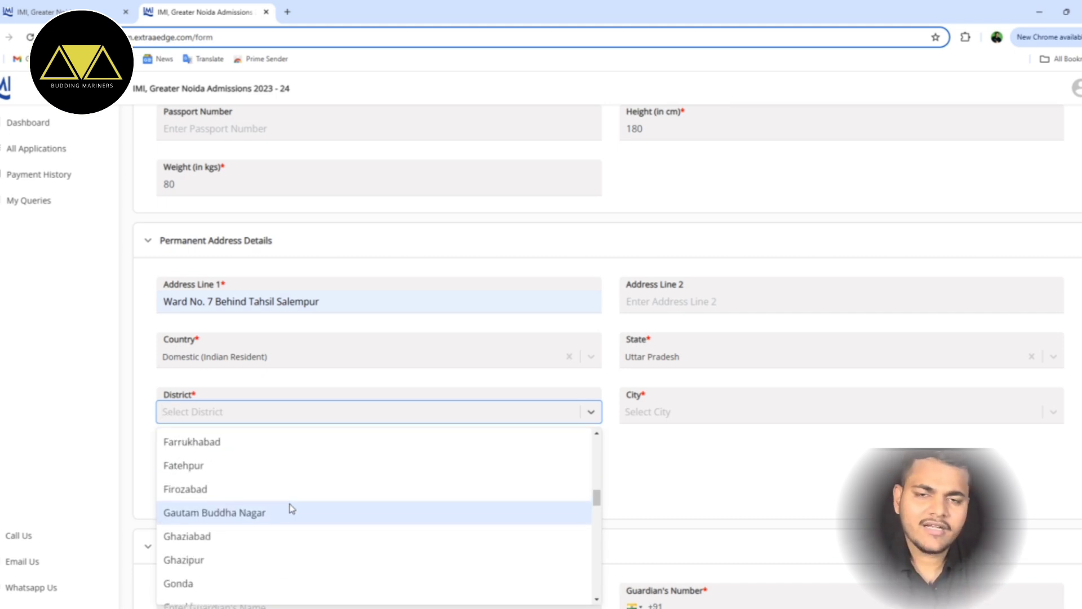
pyautogui.scroll(-1, 291, 507)
pyautogui.scroll(4, 291, 502)
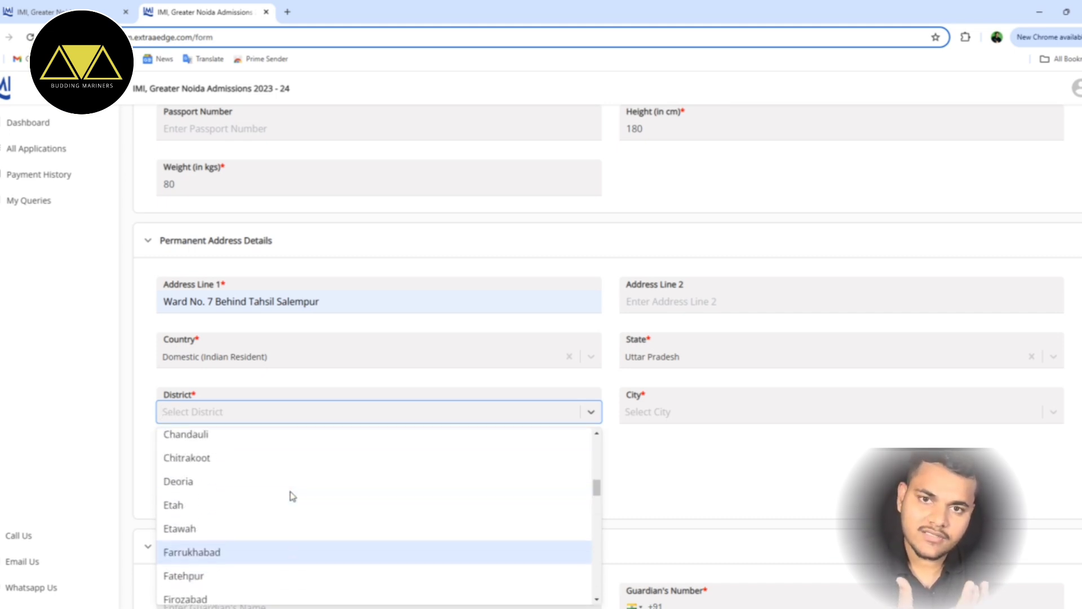
pyautogui.scroll(1, 290, 495)
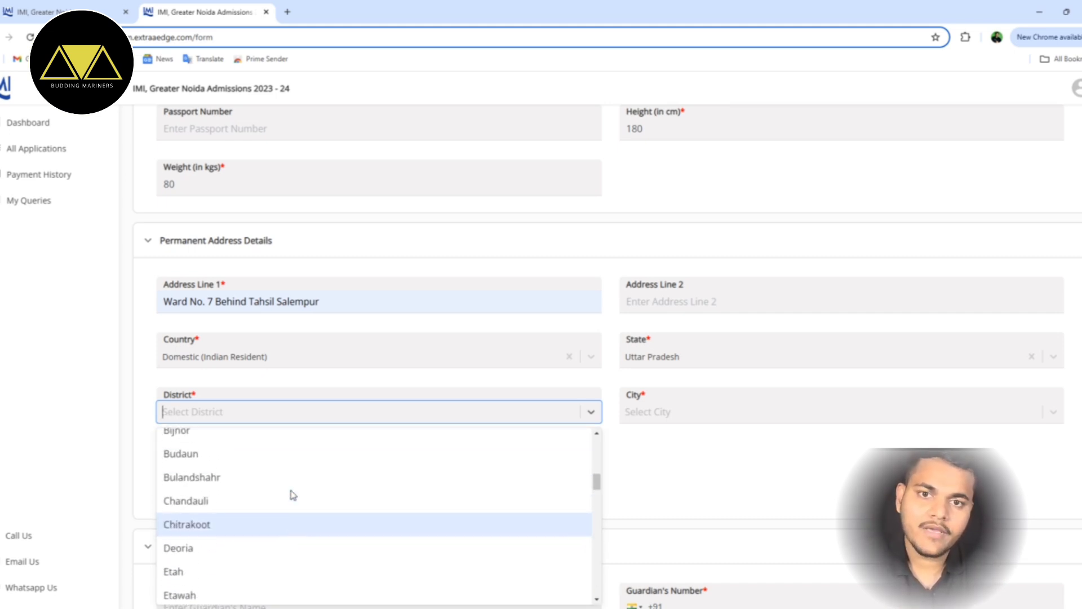
pyautogui.click(279, 559)
# - Choose Salempur as the city and select the matching pincode
pyautogui.click(688, 411)
pyautogui.scroll(-2, 699, 496)
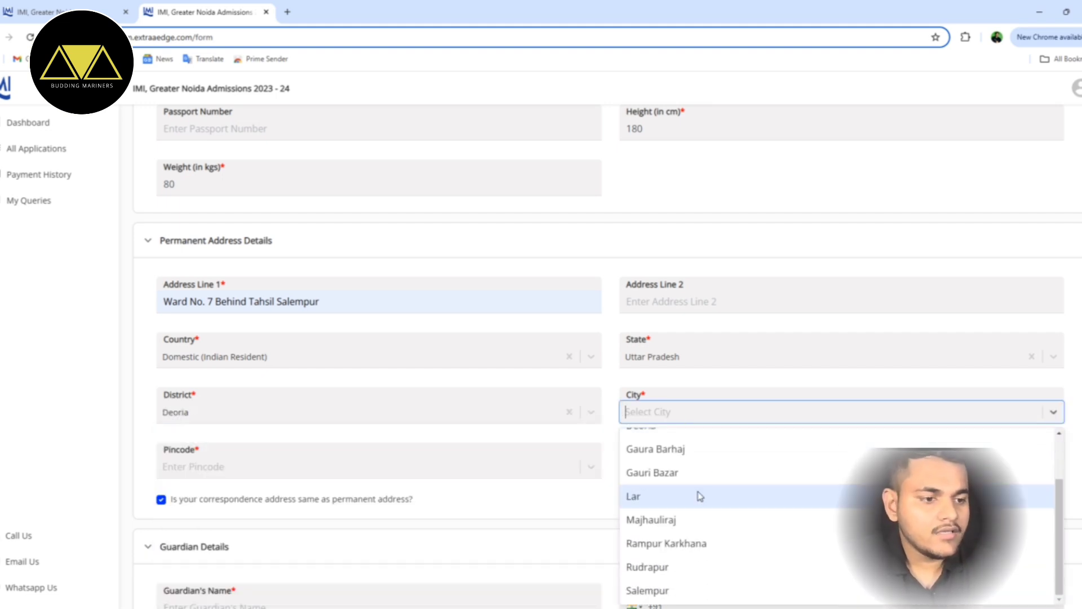
pyautogui.scroll(1, 677, 586)
pyautogui.scroll(-1, 676, 591)
pyautogui.click(676, 590)
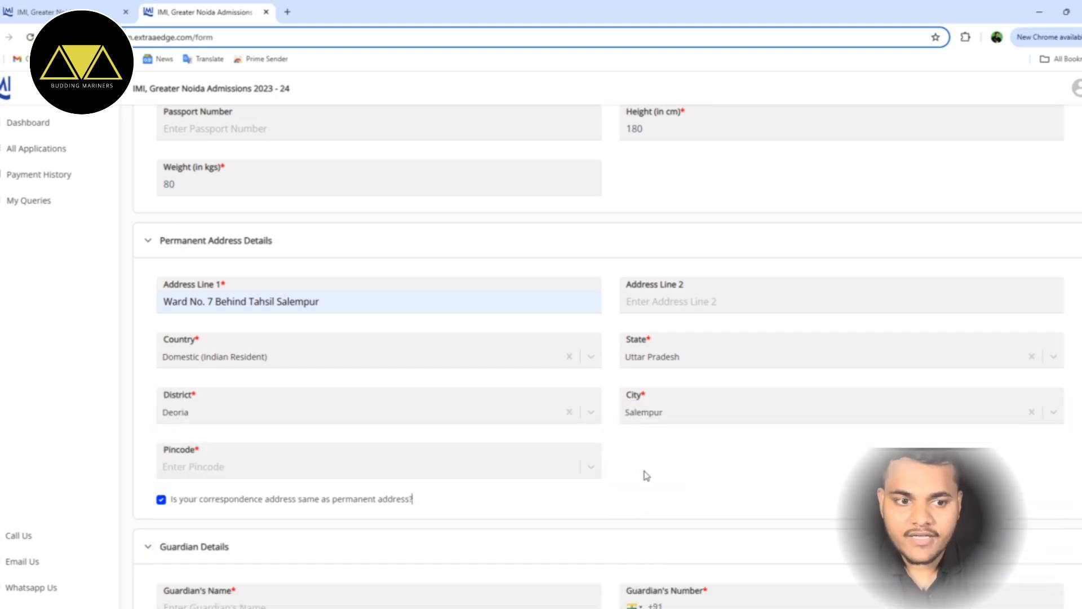
pyautogui.click(381, 470)
pyautogui.scroll(-5, 293, 467)
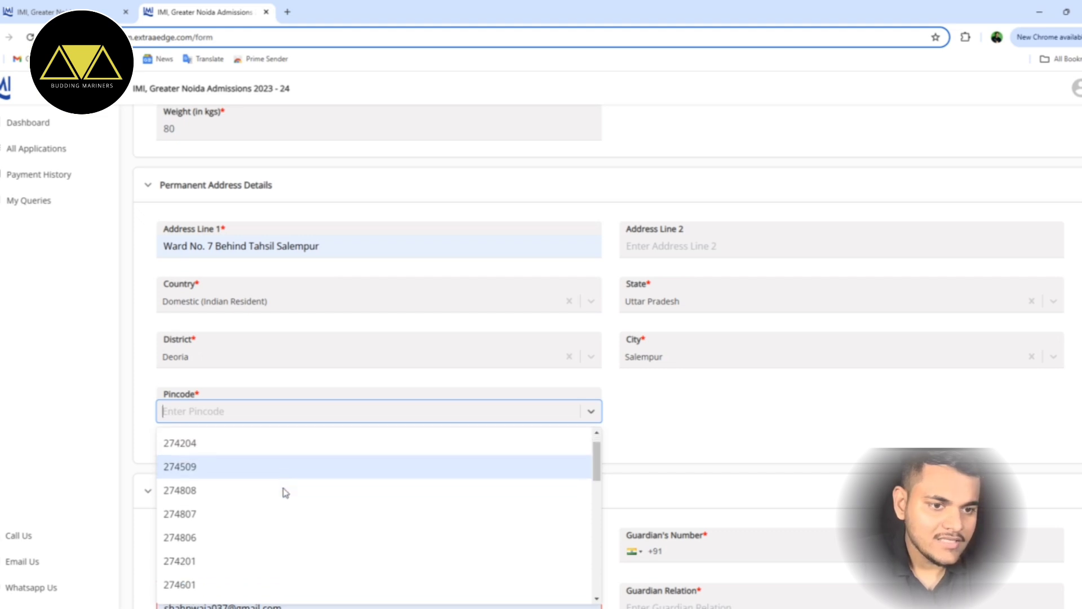
pyautogui.scroll(1, 314, 415)
pyautogui.write('2')
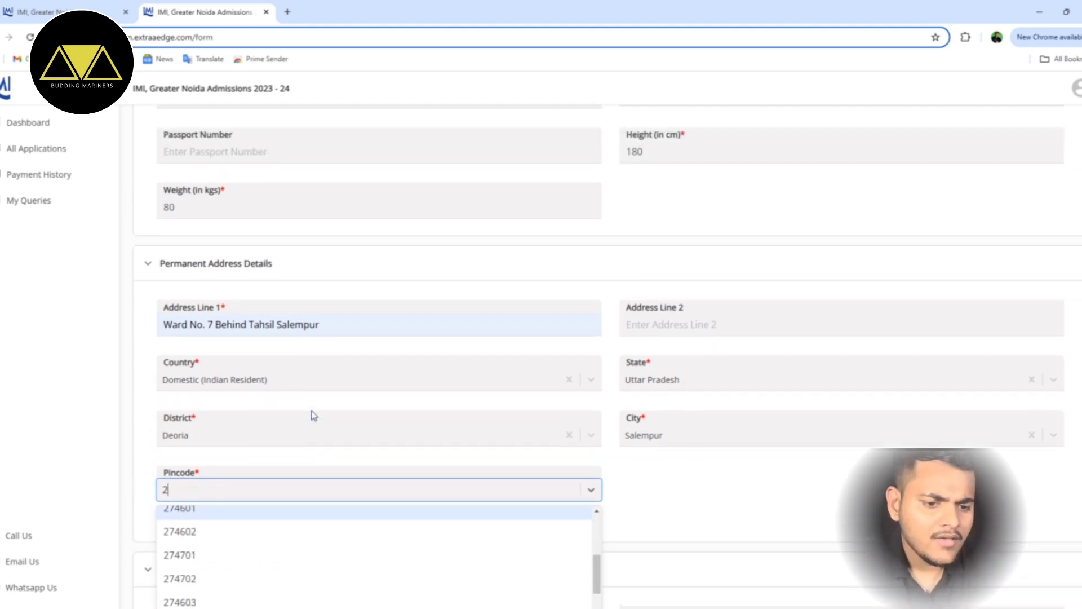
pyautogui.write('74509')
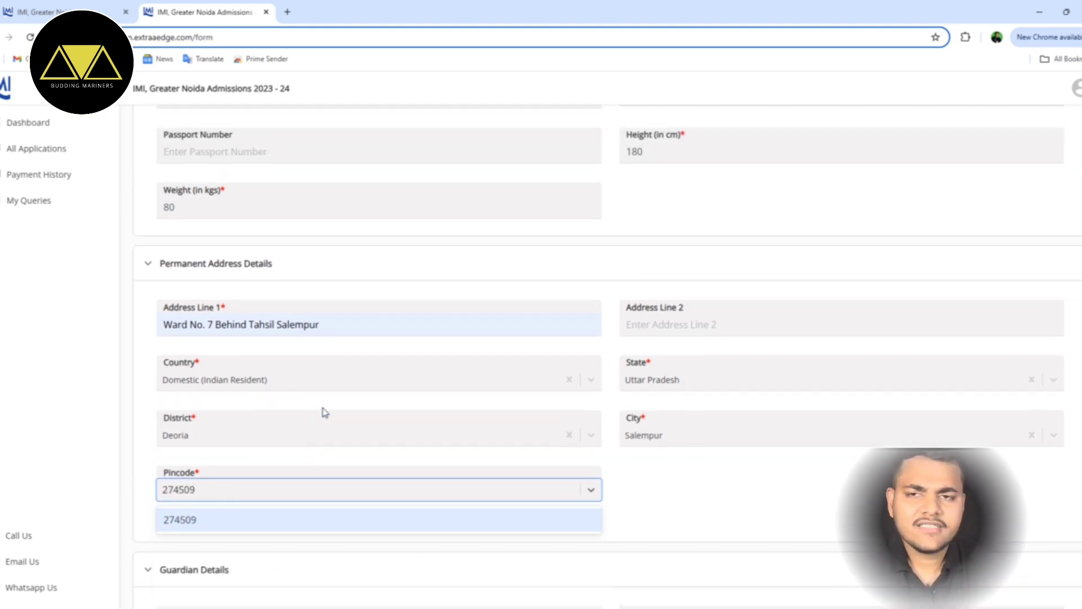
pyautogui.click(242, 519)
# - Enter the guardian's name and phone number
pyautogui.scroll(-3, 411, 502)
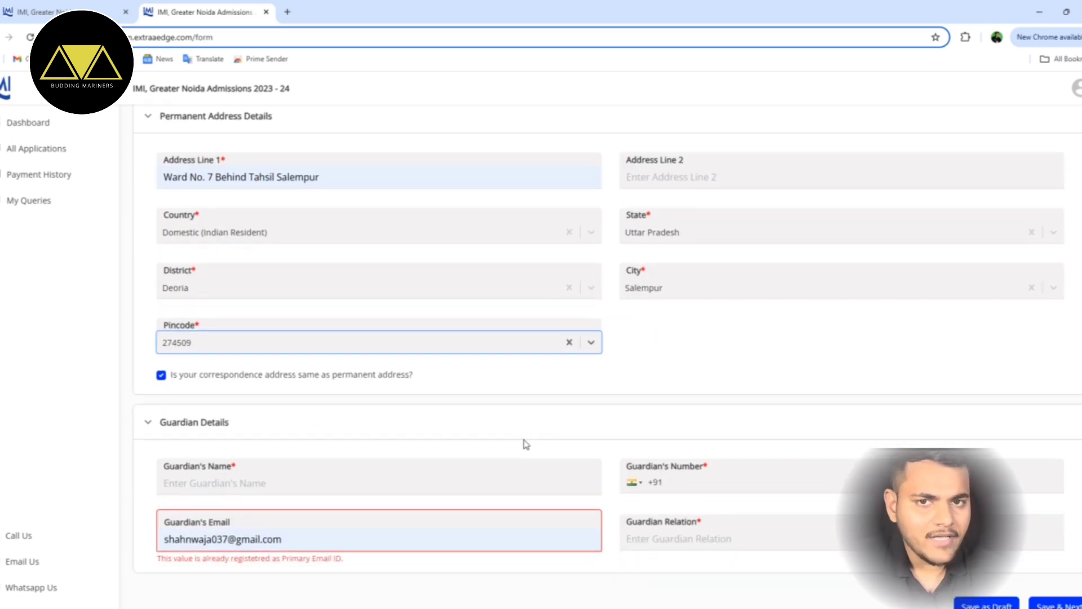
pyautogui.click(272, 460)
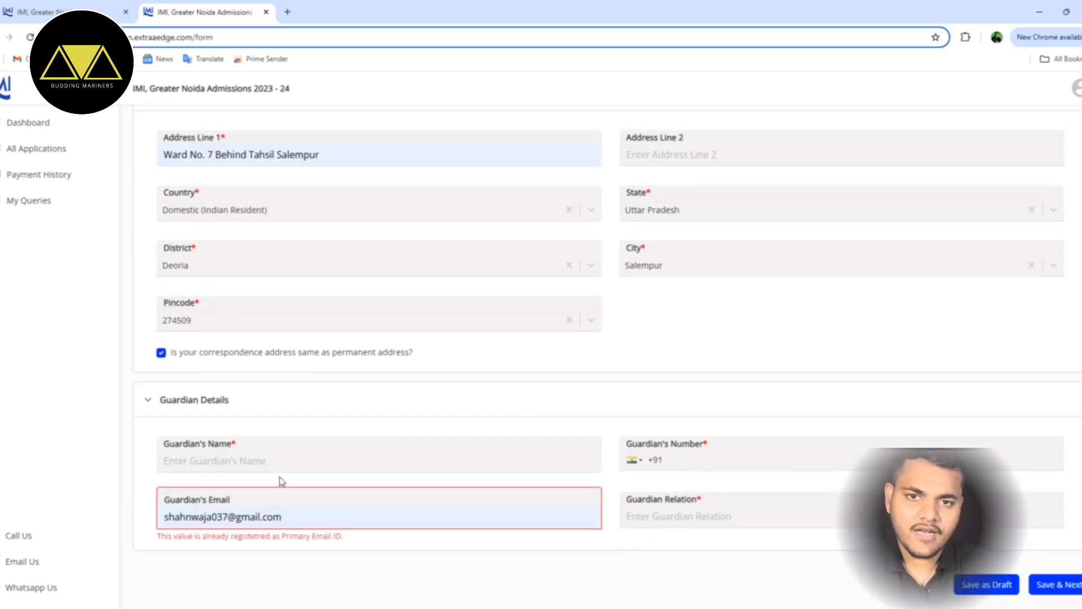
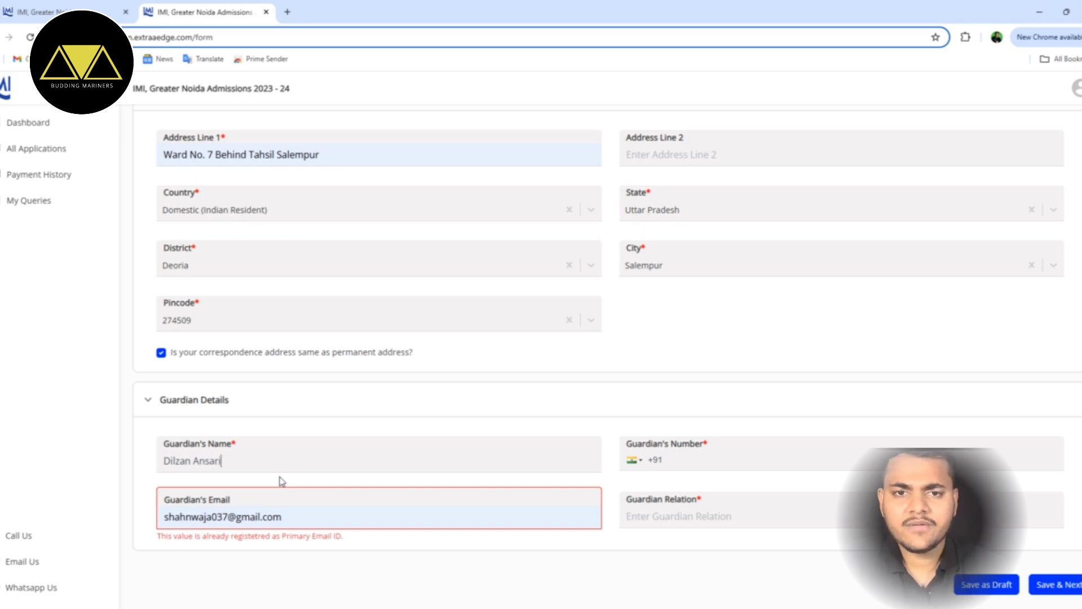
pyautogui.click(725, 463)
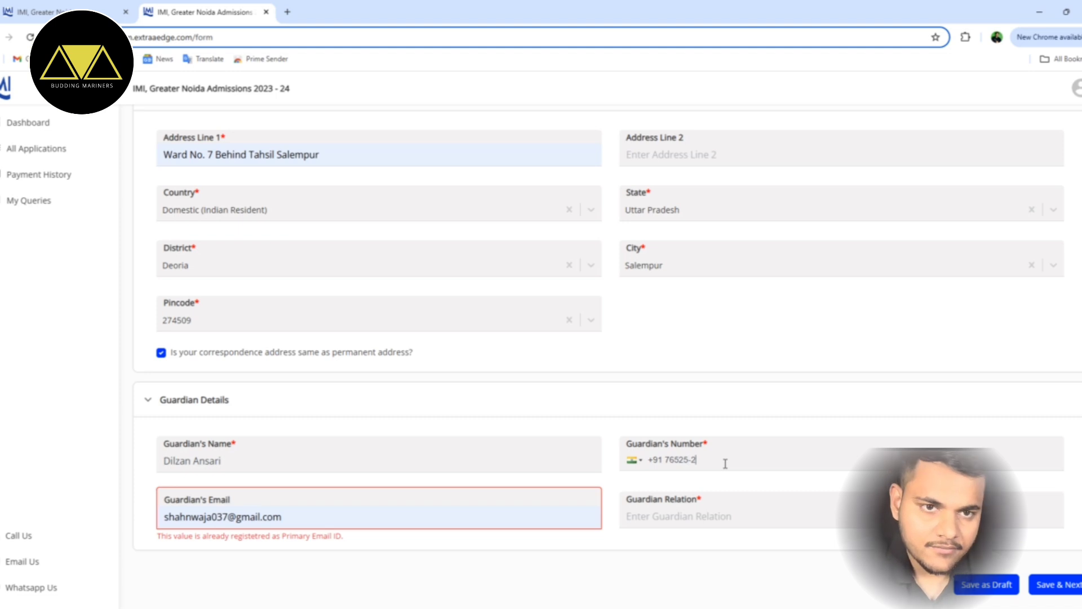
# - Set guardian relation to Father and replace the duplicate guardian e-mail with a different address
pyautogui.click(662, 517)
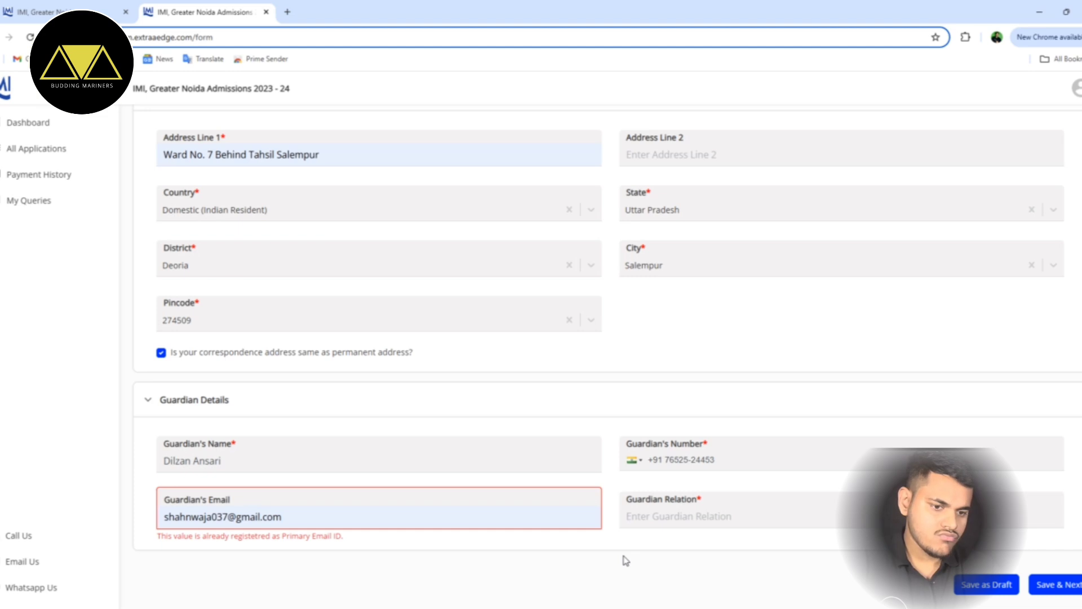
pyautogui.write('Father')
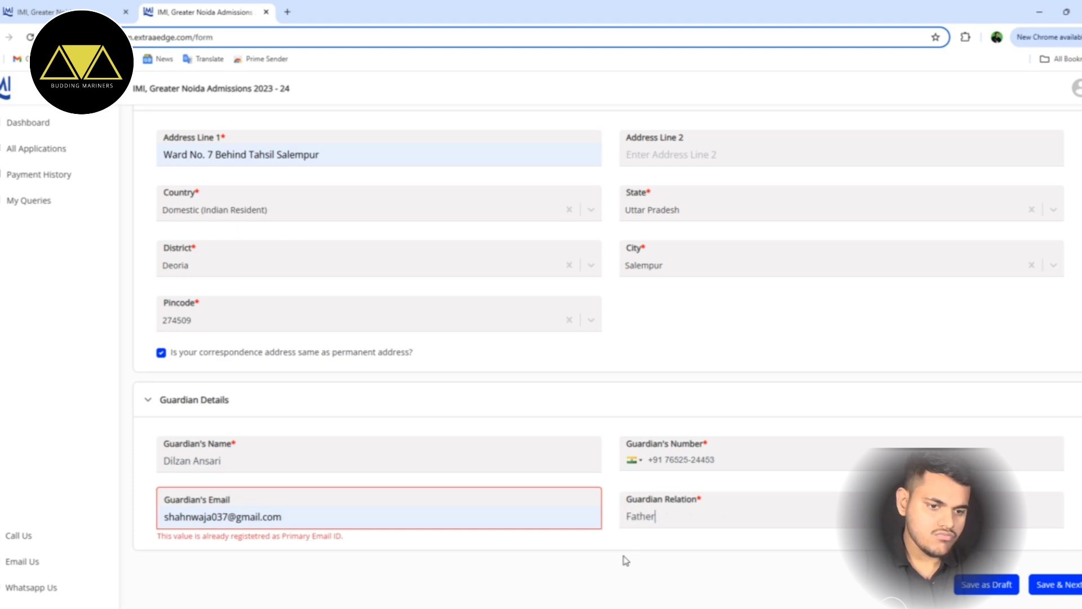
pyautogui.click(328, 515)
pyautogui.moveTo(301, 517); pyautogui.dragTo(138, 518)
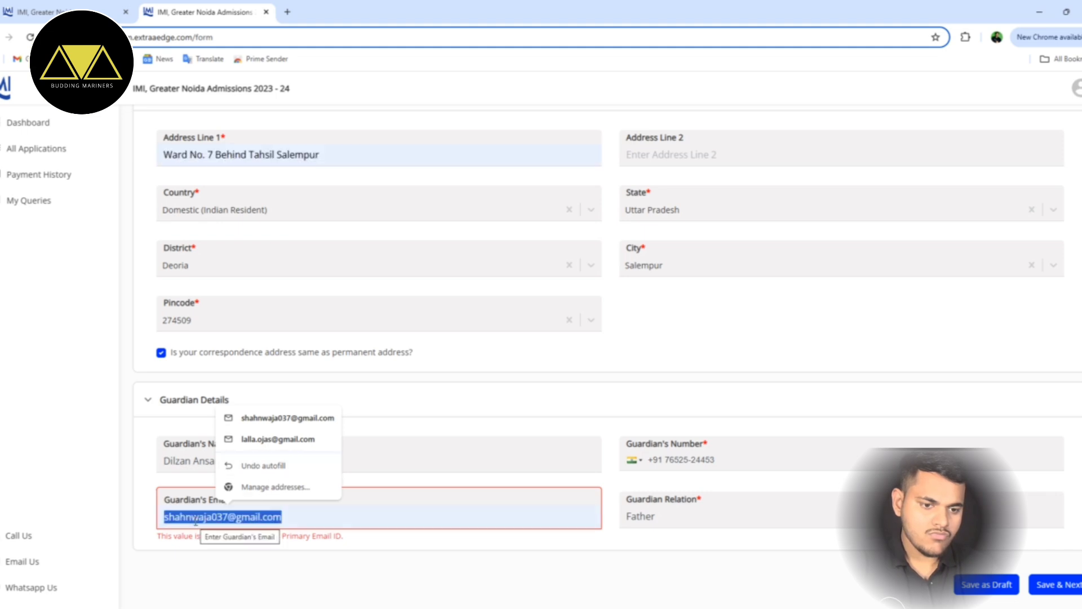
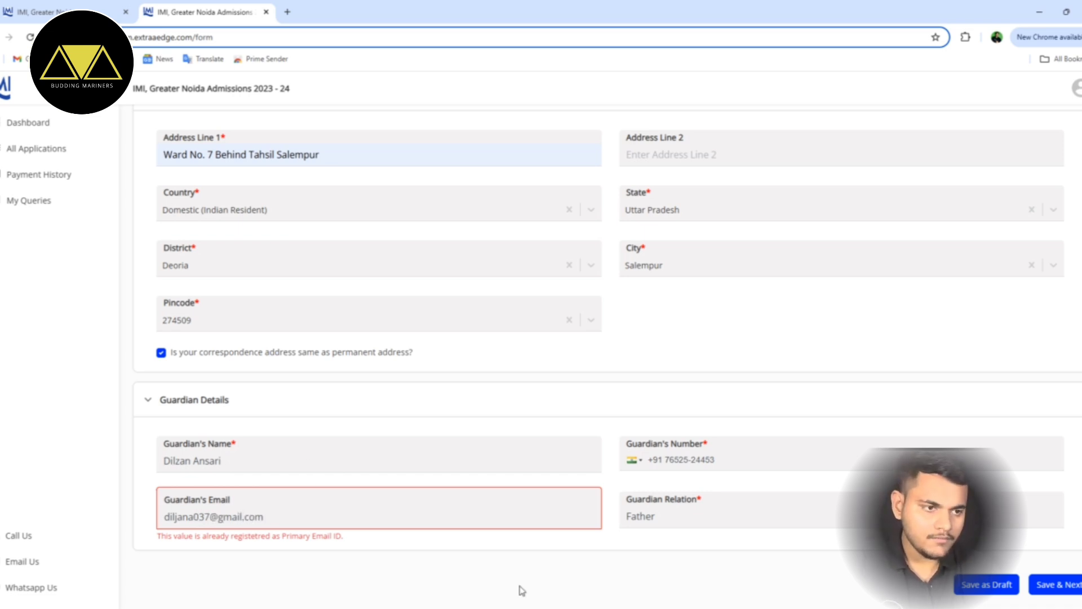
pyautogui.click(437, 543)
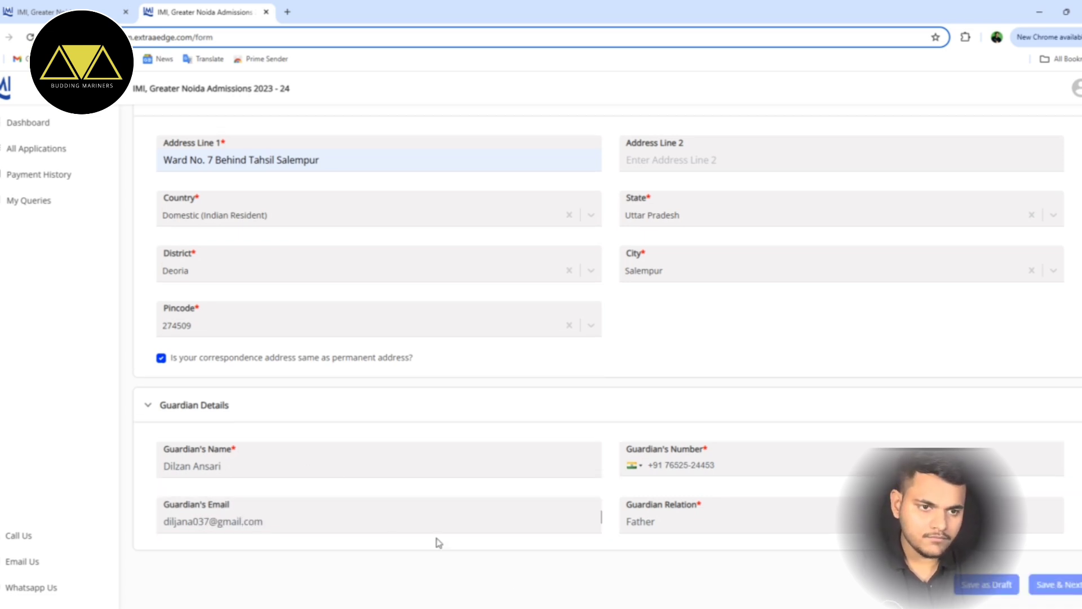
pyautogui.scroll(6, 430, 500)
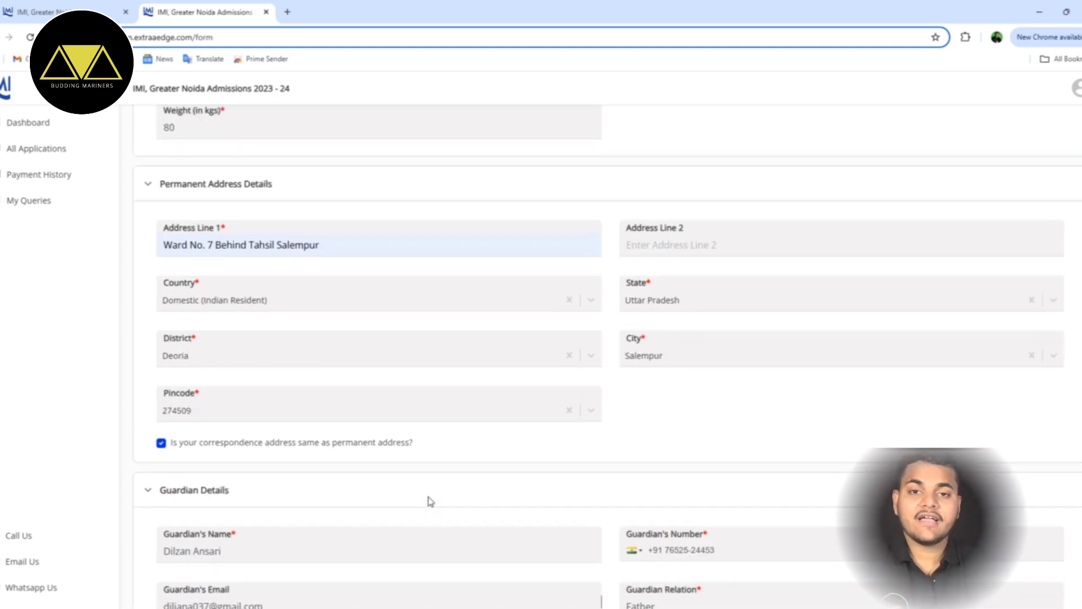
pyautogui.scroll(-6, 762, 547)
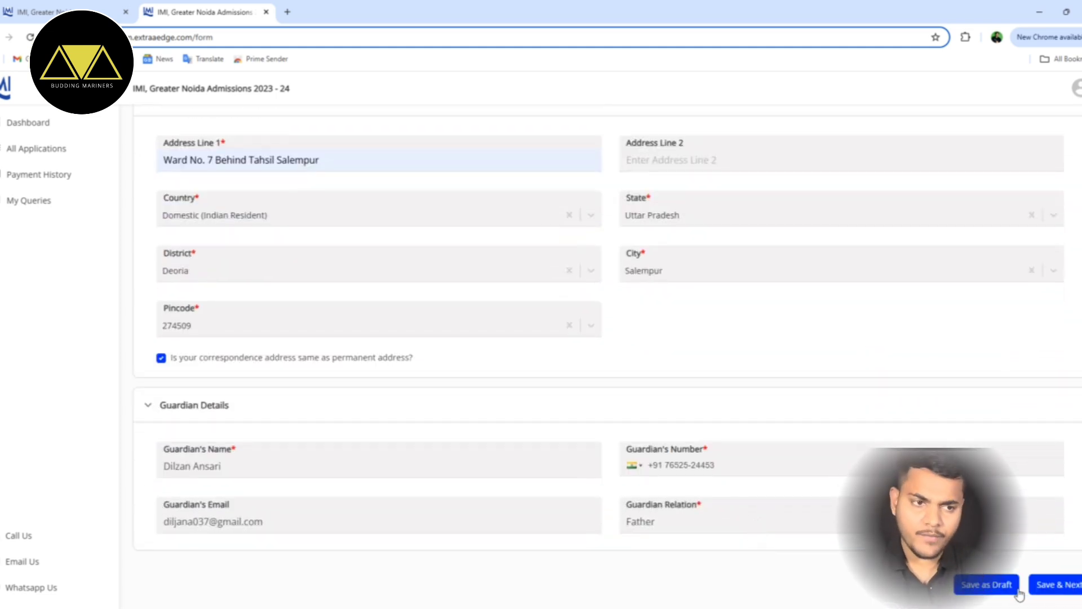
# - Save personal details, then set the 10th board to CBSE and passing year 2017
pyautogui.click(1049, 587)
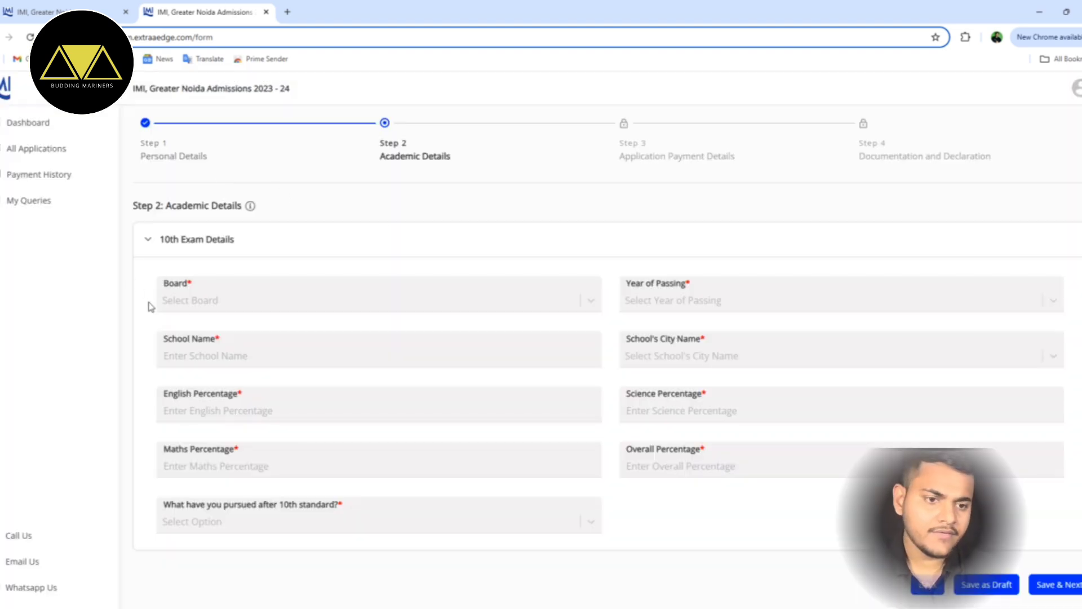
pyautogui.click(197, 304)
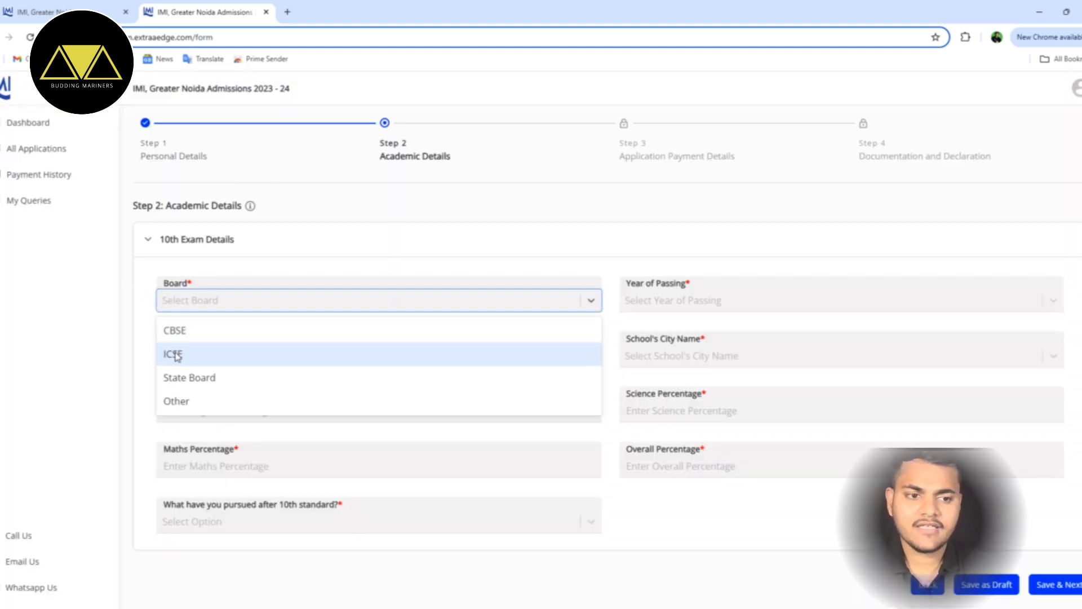
pyautogui.click(177, 331)
pyautogui.click(693, 304)
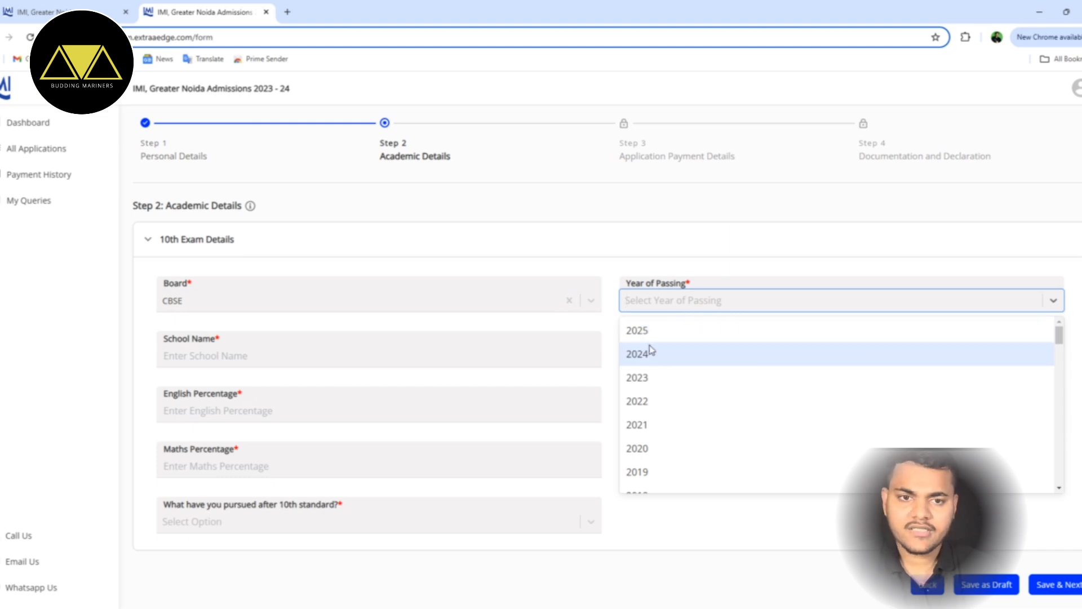
pyautogui.scroll(-1, 648, 333)
pyautogui.scroll(1, 687, 428)
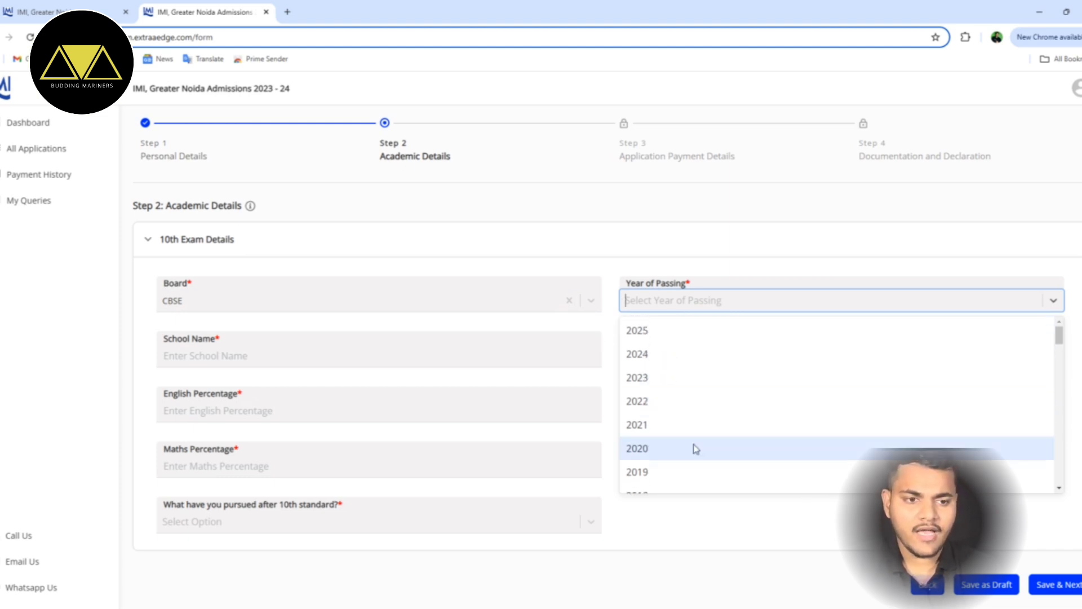
pyautogui.scroll(-1, 674, 459)
pyautogui.click(659, 479)
# - Enter St Mary Inter College as the 10th school, located in Lucknow
pyautogui.click(241, 353)
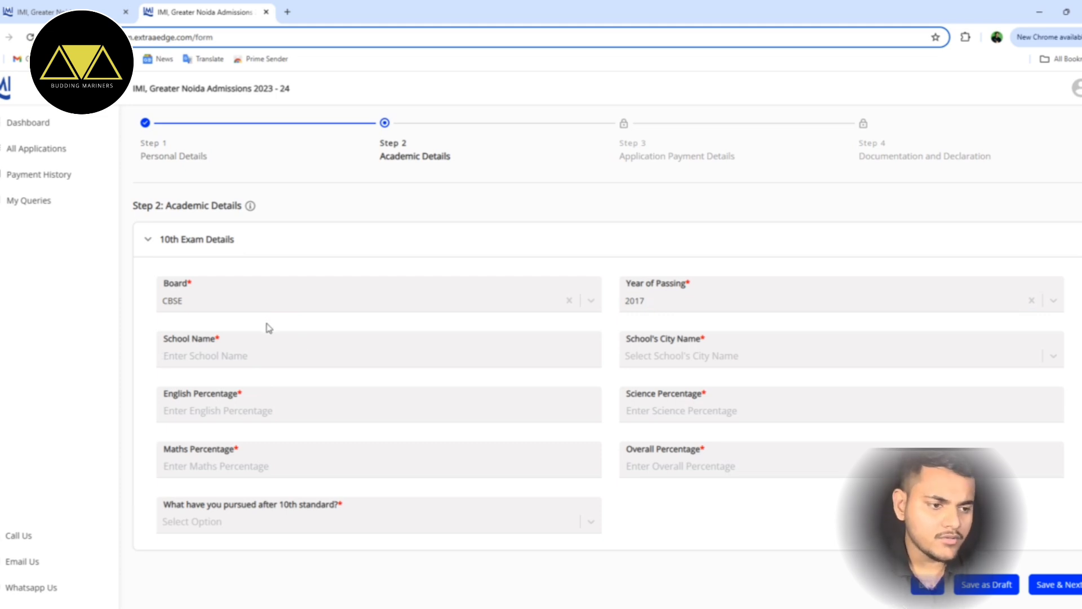
pyautogui.write('St Mary Inter College')
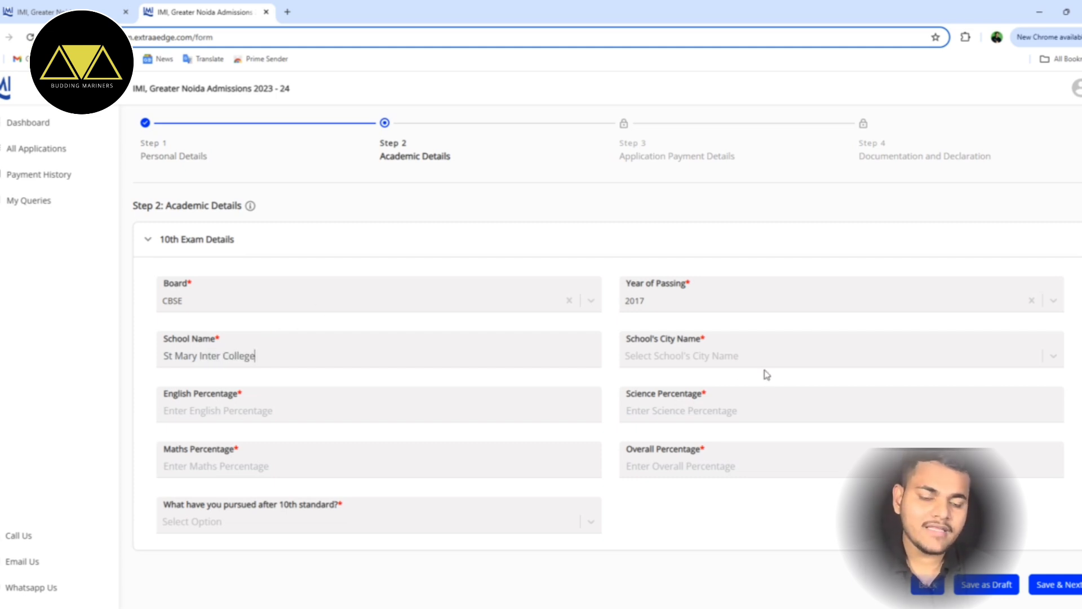
pyautogui.click(732, 368)
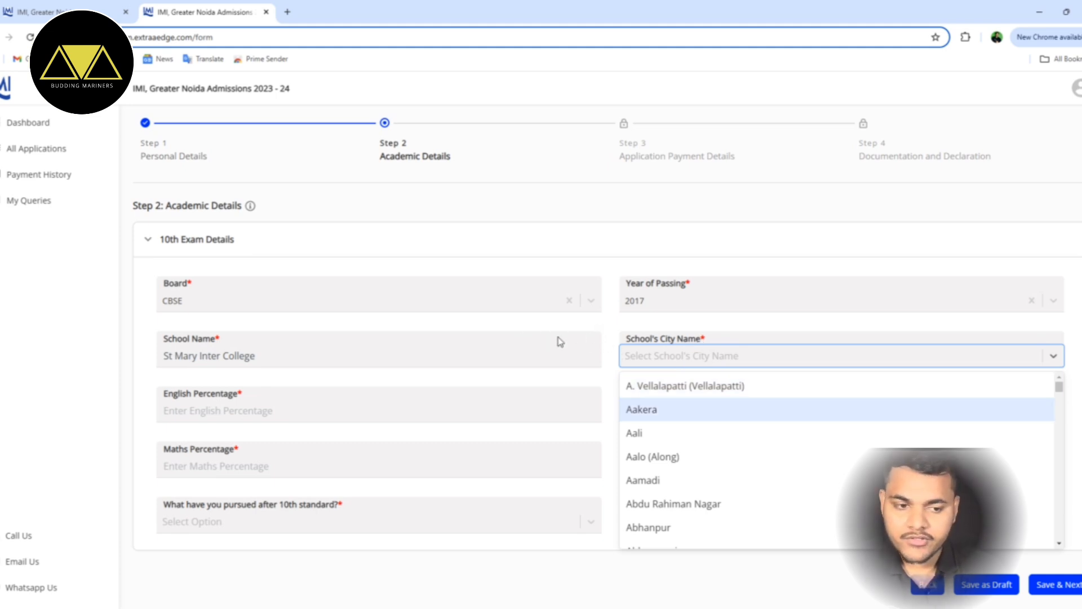
pyautogui.write('Lu')
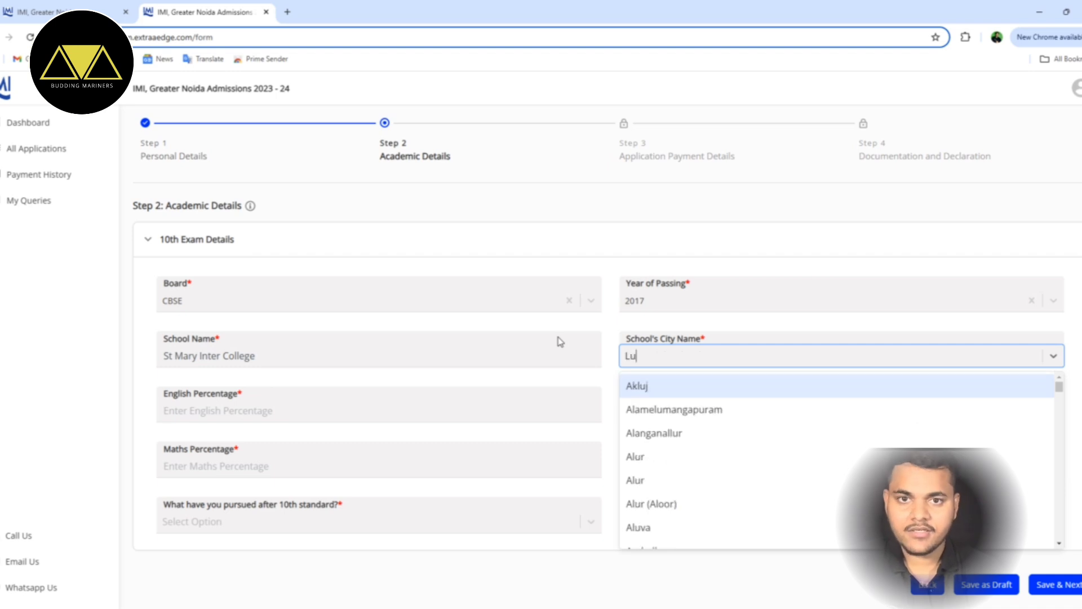
pyautogui.write('ckn')
pyautogui.click(695, 394)
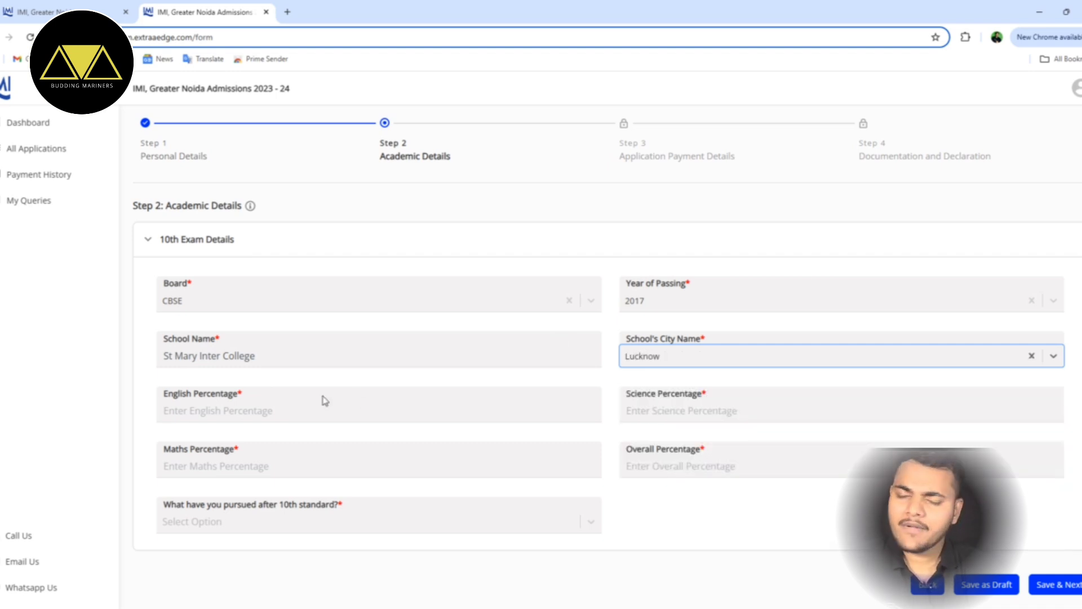
# - Enter 80% for English, Science and overall 10th percentage
pyautogui.click(252, 418)
pyautogui.write('80')
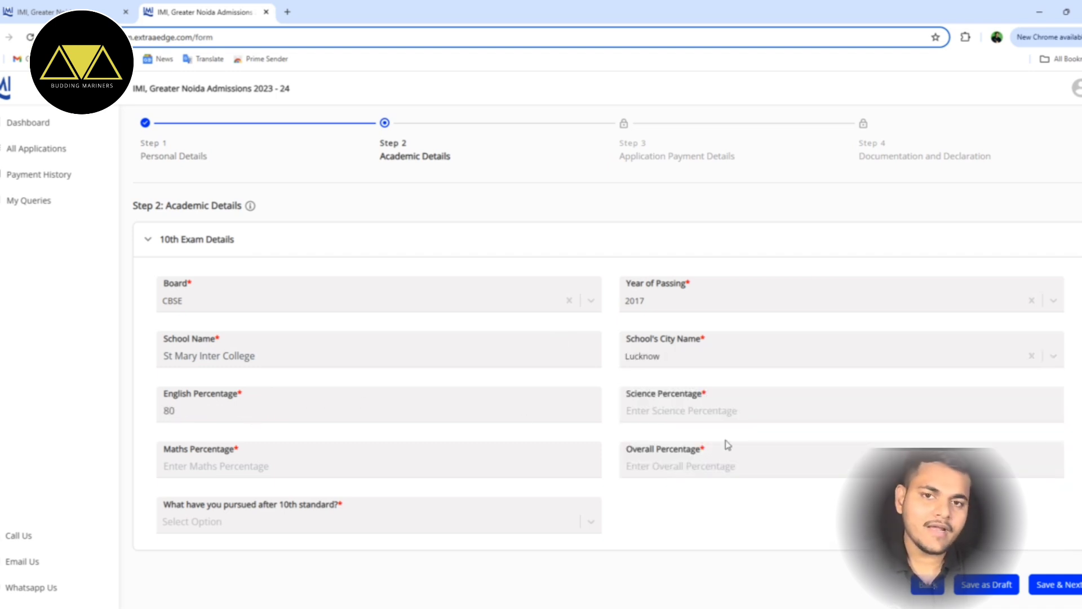
pyautogui.click(717, 419)
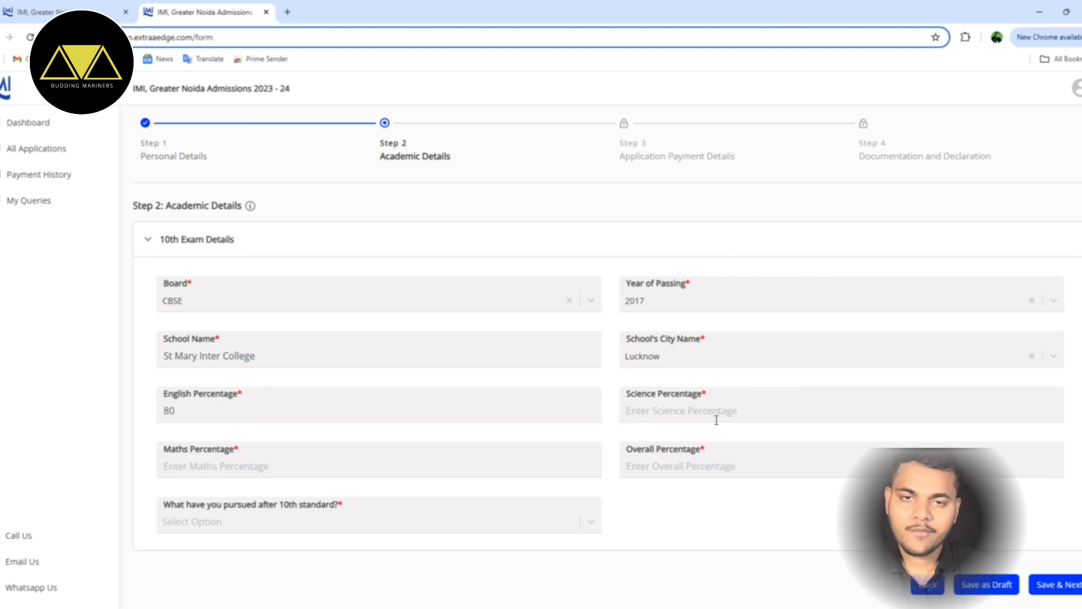
pyautogui.write('80')
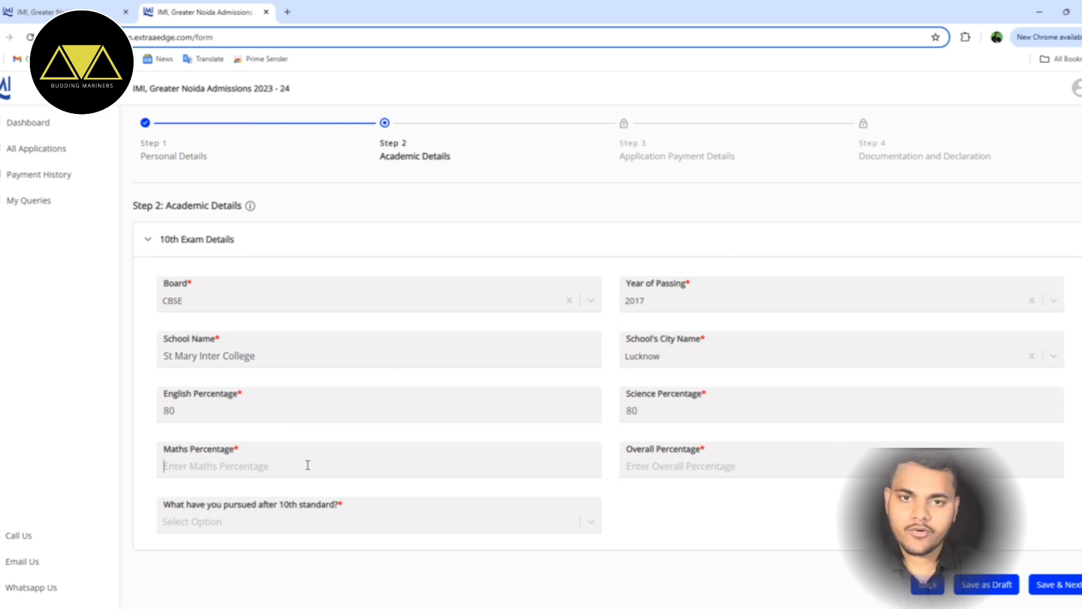
pyautogui.write('80')
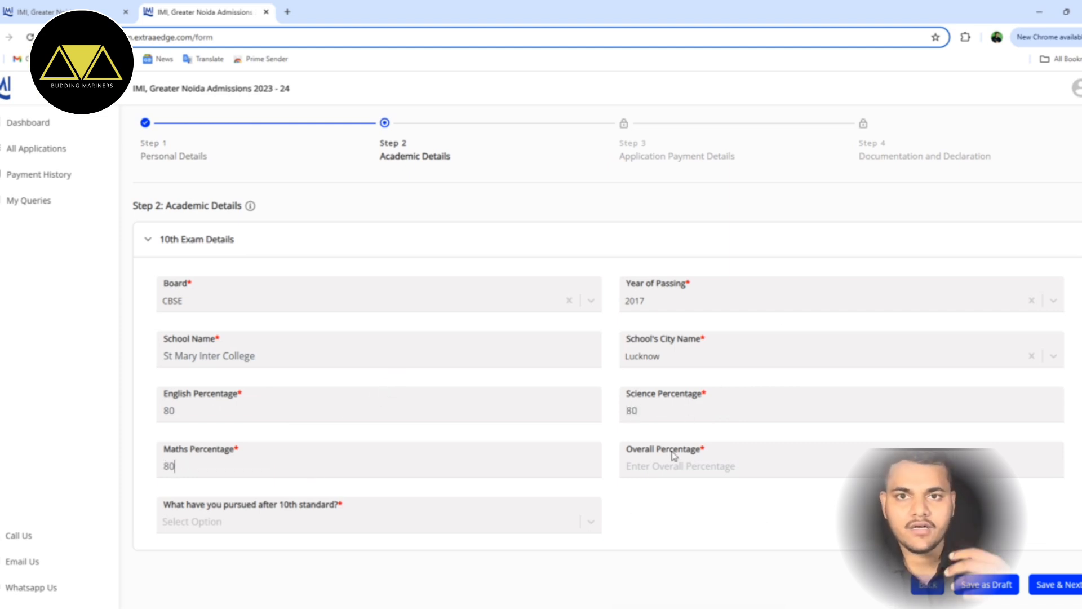
pyautogui.click(674, 459)
pyautogui.write('80')
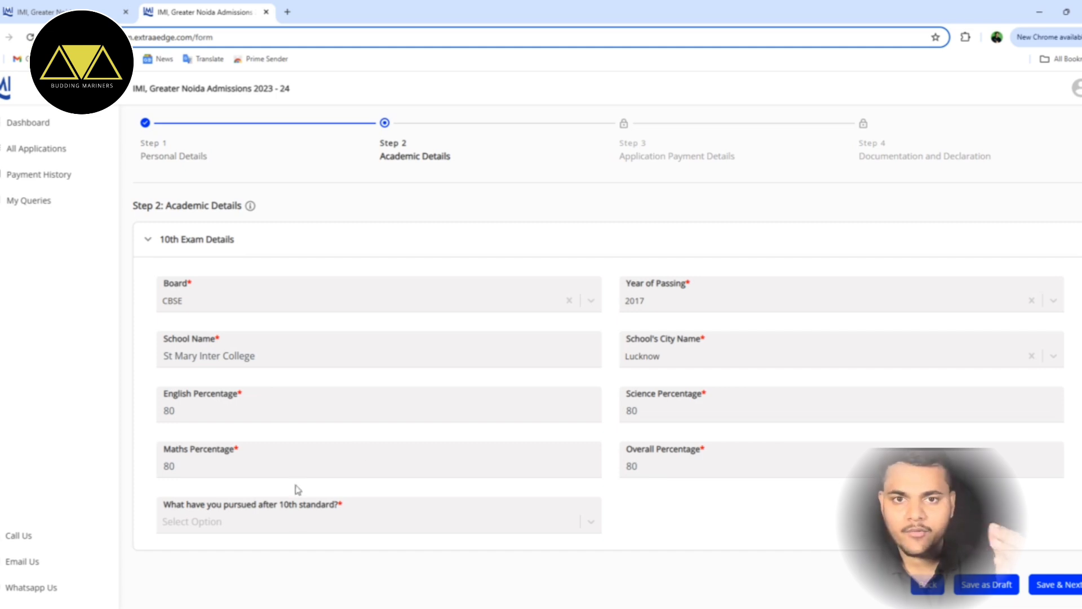
pyautogui.click(306, 524)
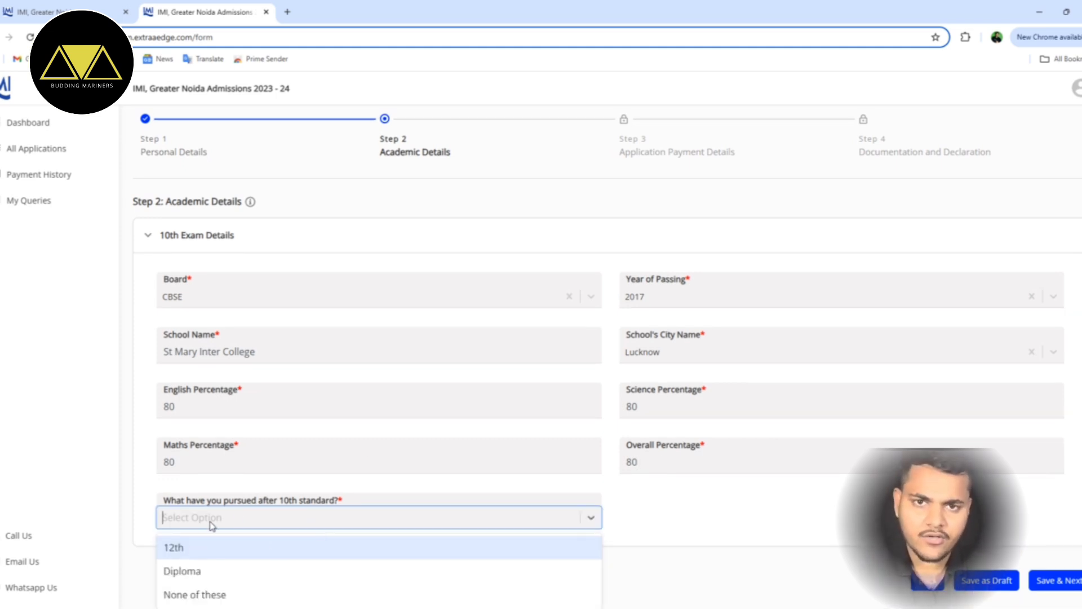
# - Choose 12th as the study after 10th, leaving results status Awaited
pyautogui.click(243, 552)
pyautogui.scroll(-3, 462, 527)
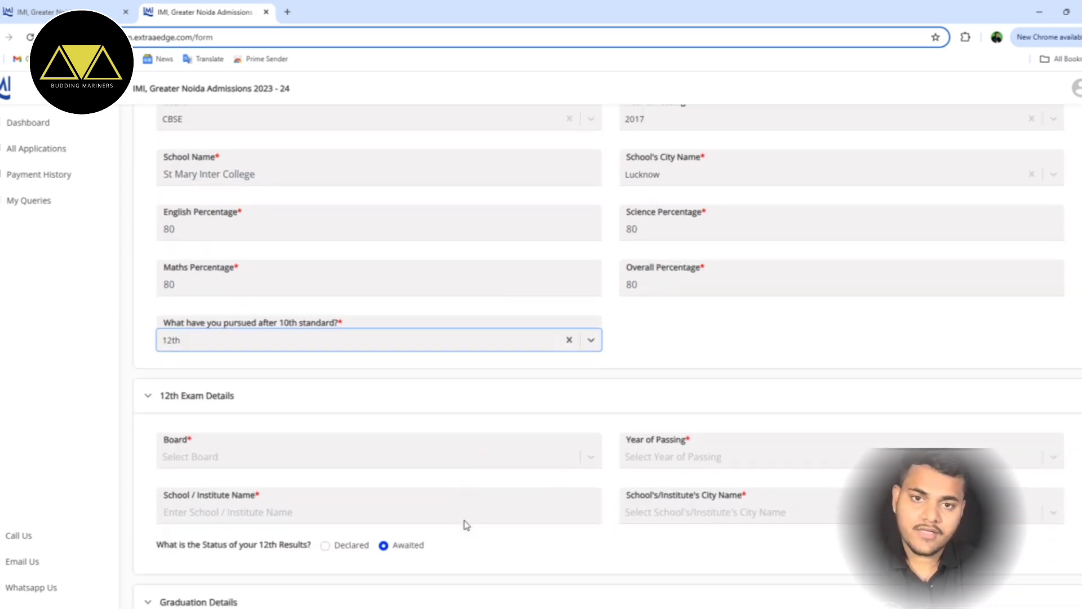
pyautogui.scroll(-1, 466, 524)
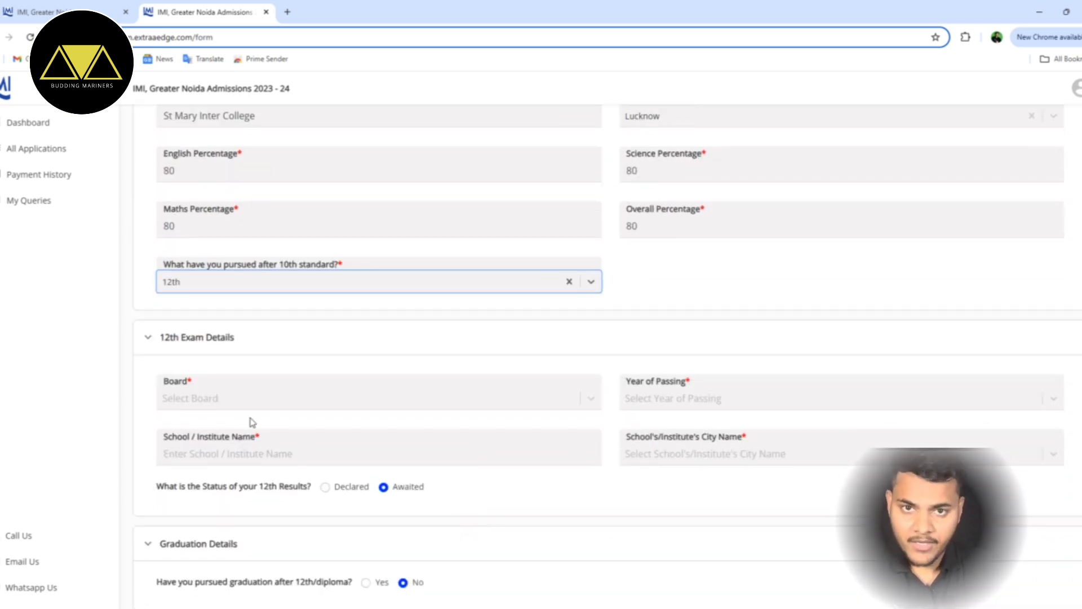
pyautogui.click(326, 487)
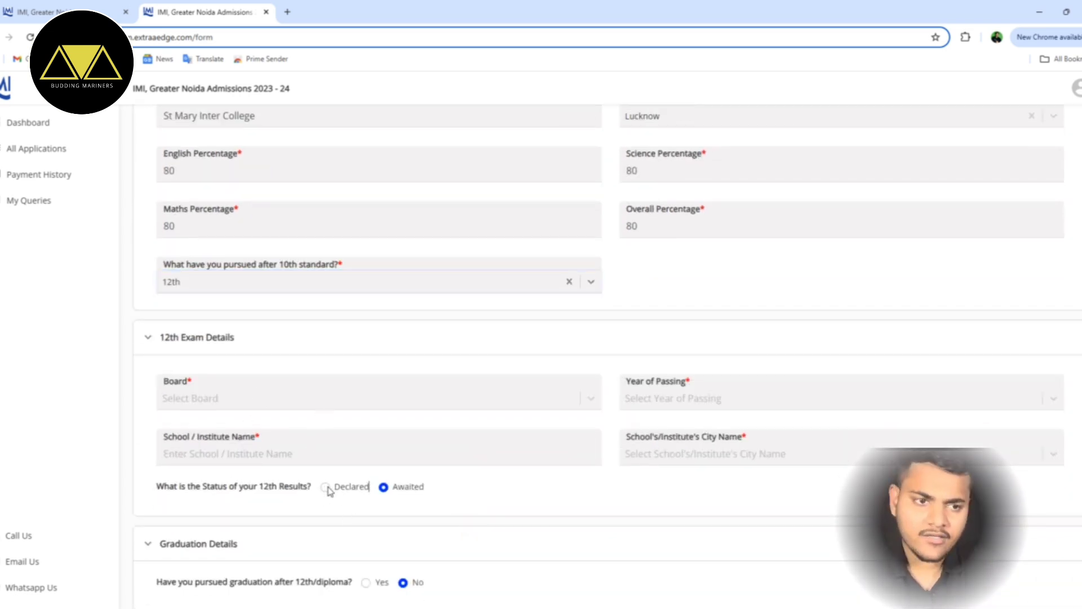
pyautogui.click(384, 487)
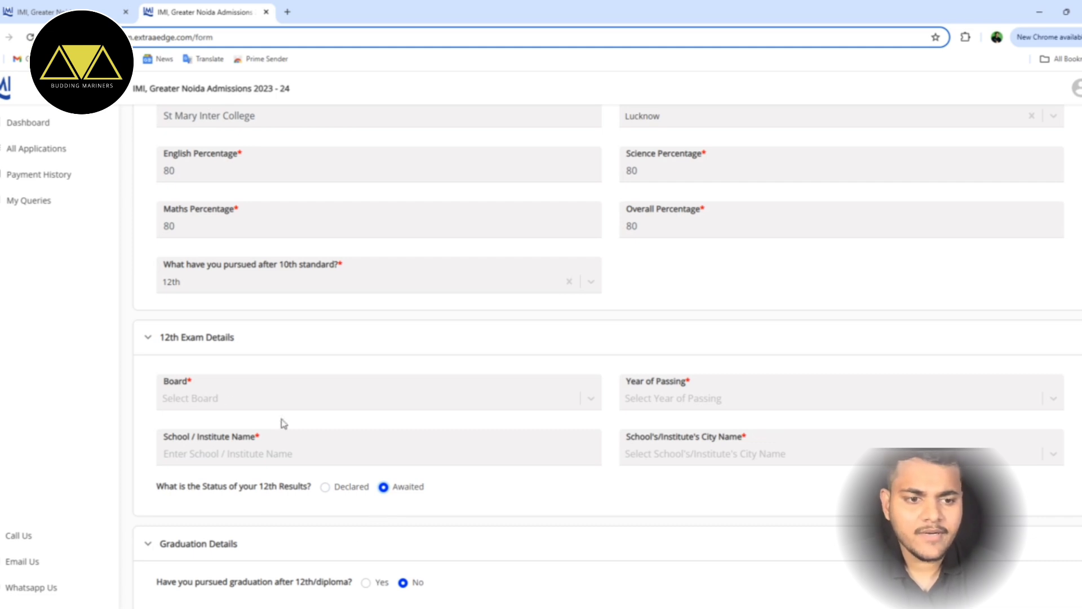
pyautogui.scroll(-1, 197, 361)
# - Set the 12th board to CBSE and passing year to 2019
pyautogui.click(248, 341)
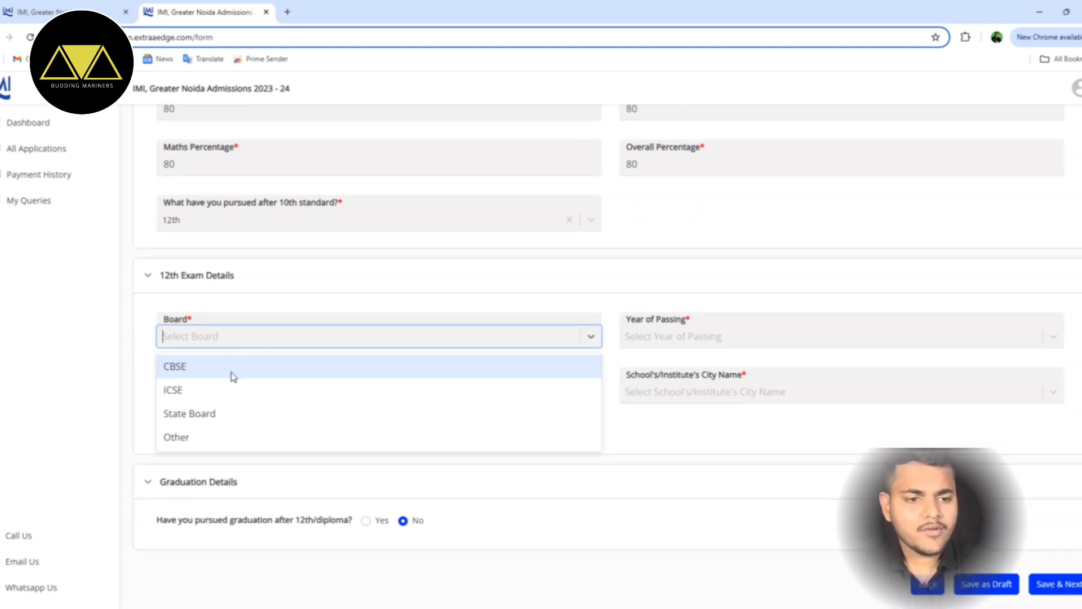
pyautogui.click(242, 367)
pyautogui.click(738, 341)
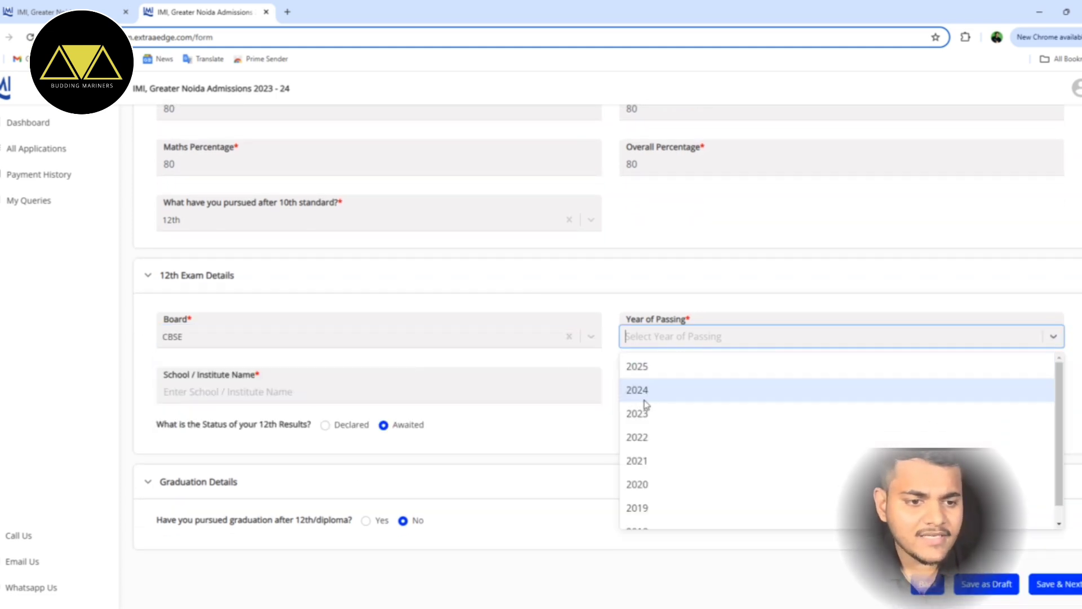
pyautogui.scroll(-1, 677, 472)
pyautogui.click(665, 491)
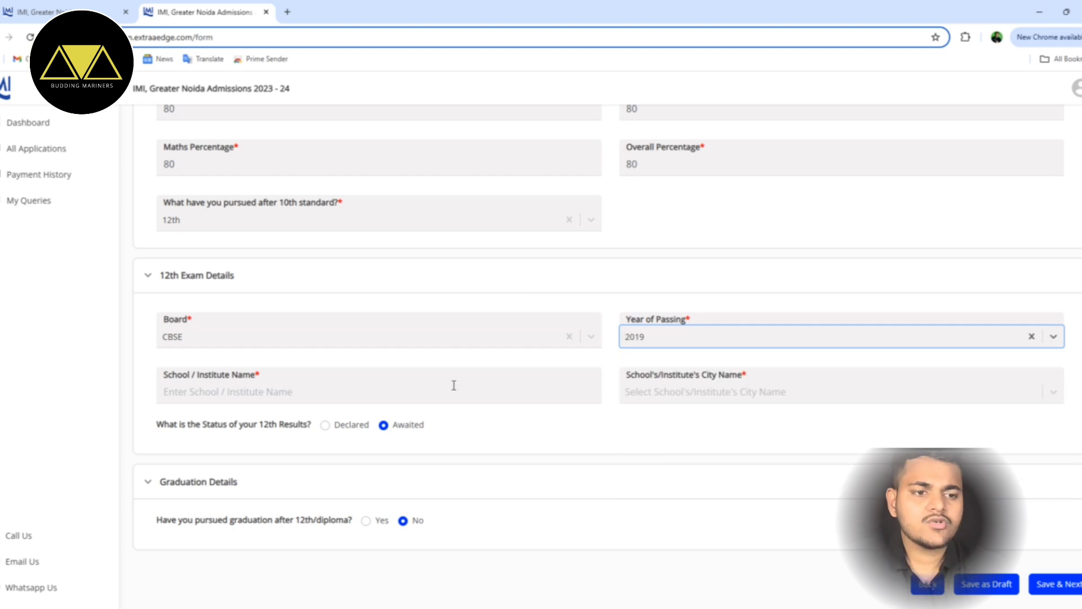
# - Copy St Mary Inter College from the 10th details into the 12th school name
pyautogui.click(199, 383)
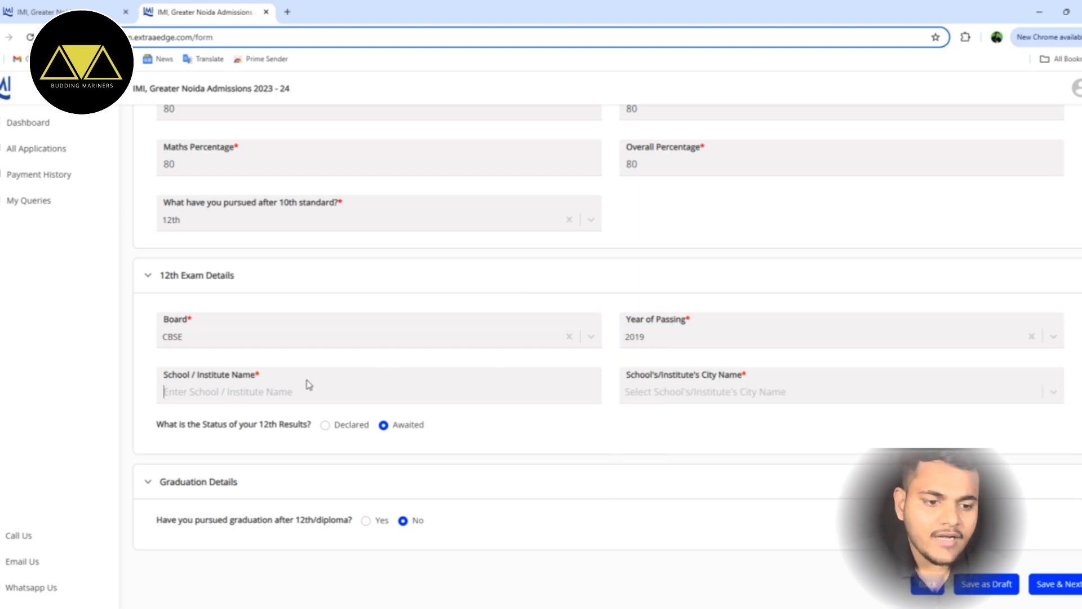
pyautogui.scroll(2, 274, 169)
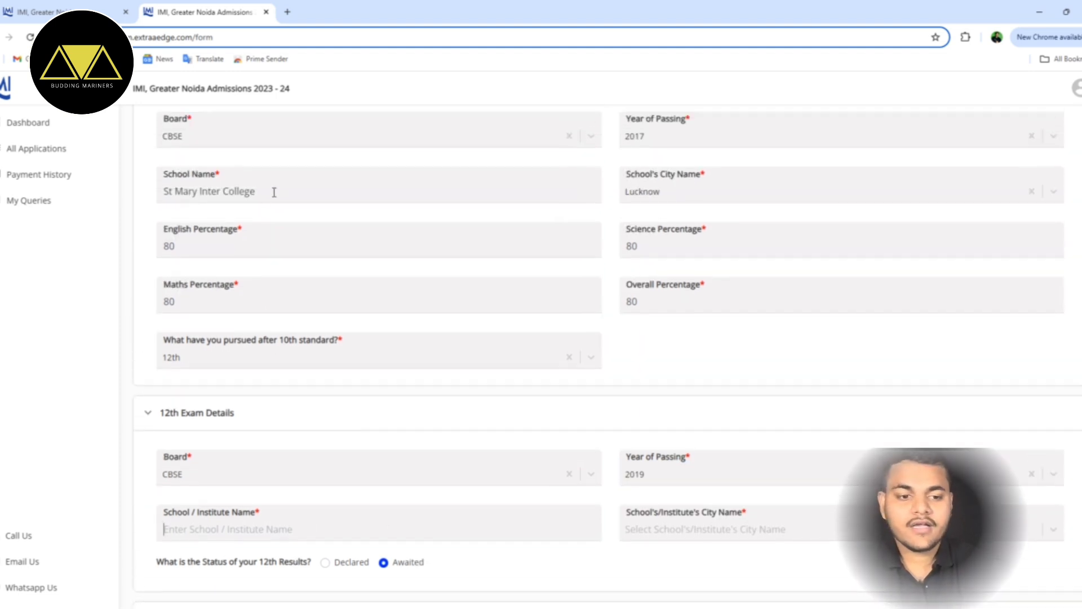
pyautogui.moveTo(274, 191); pyautogui.dragTo(141, 195)
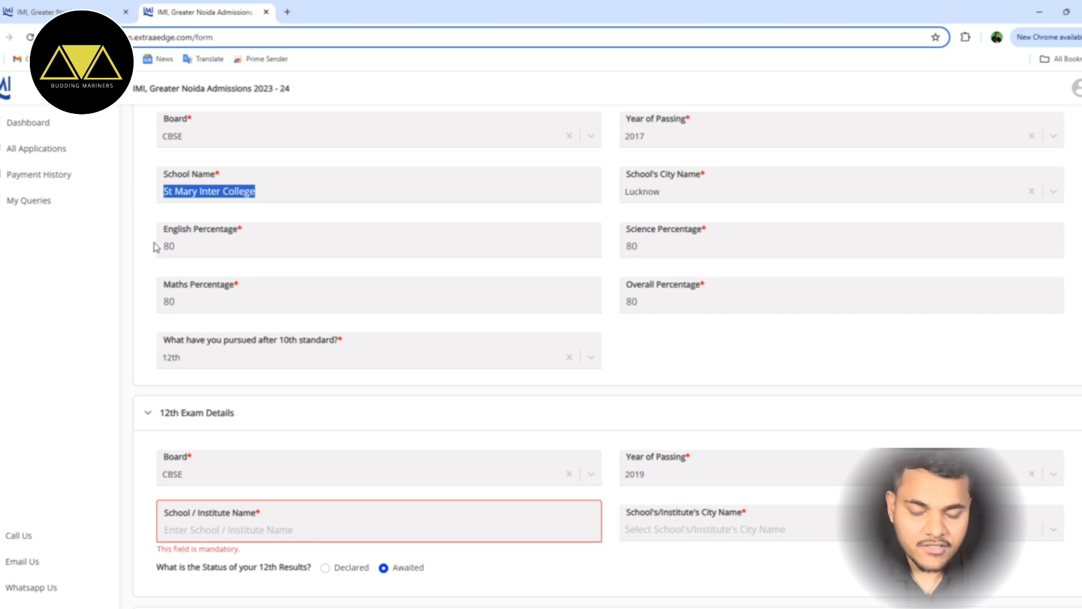
pyautogui.hotkey('ctrl', 'c')
pyautogui.scroll(-1, 203, 451)
pyautogui.click(202, 455)
pyautogui.hotkey('ctrl', 'v')
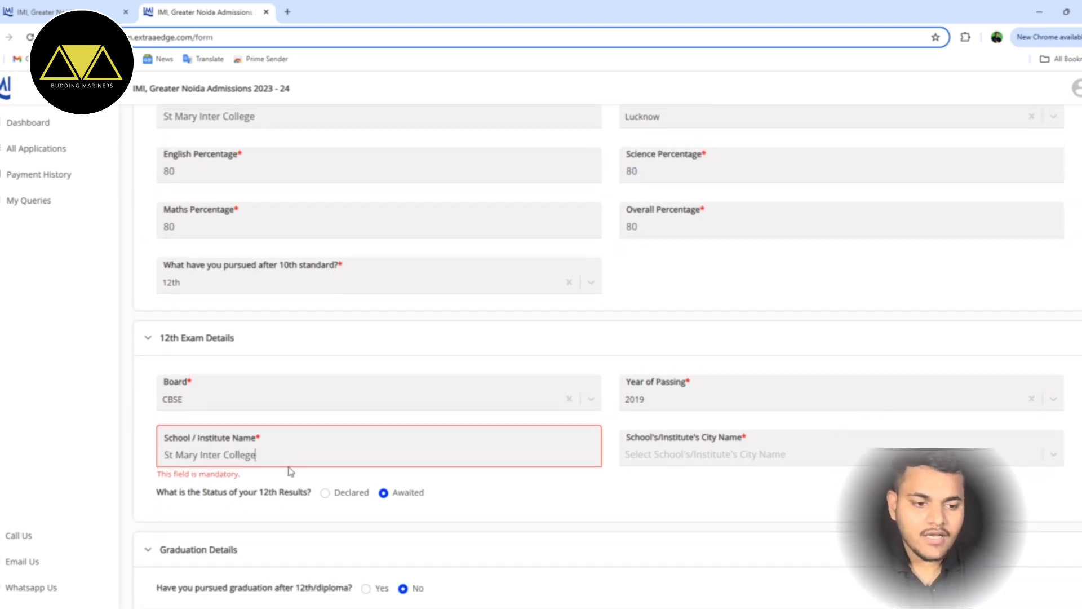
pyautogui.scroll(3, 496, 403)
pyautogui.scroll(-3, 607, 481)
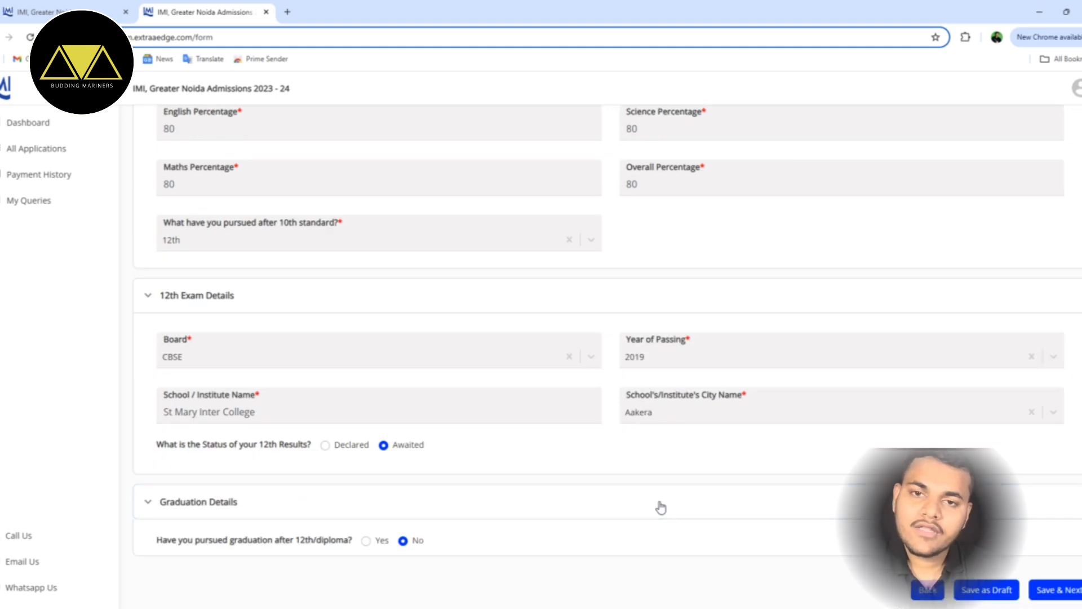
# - Change the 12th school city from Aakera to Lucknow, keeping results Awaited
pyautogui.click(660, 507)
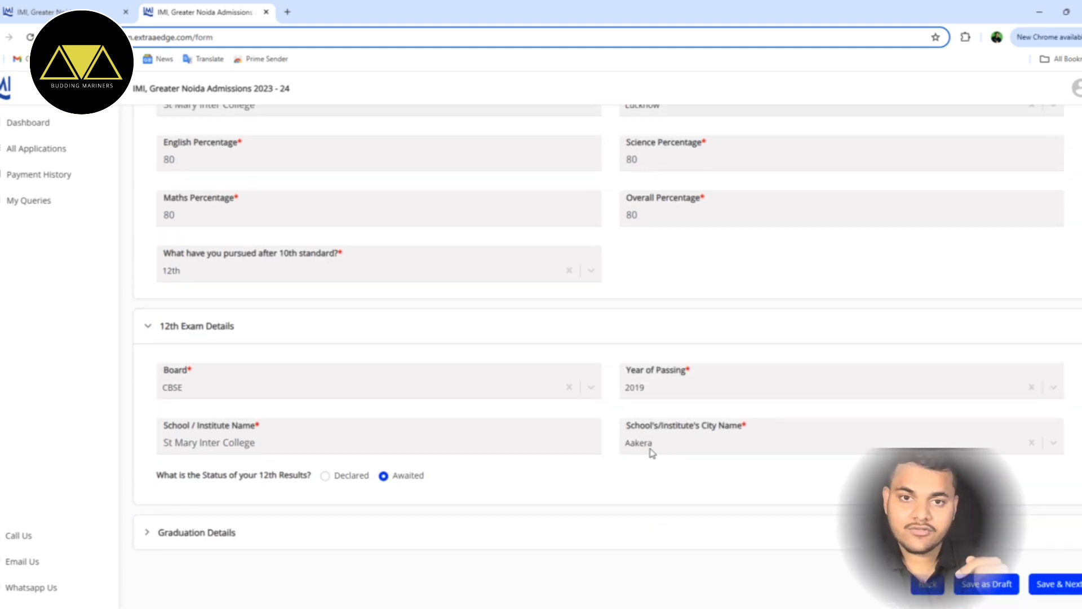
pyautogui.click(898, 444)
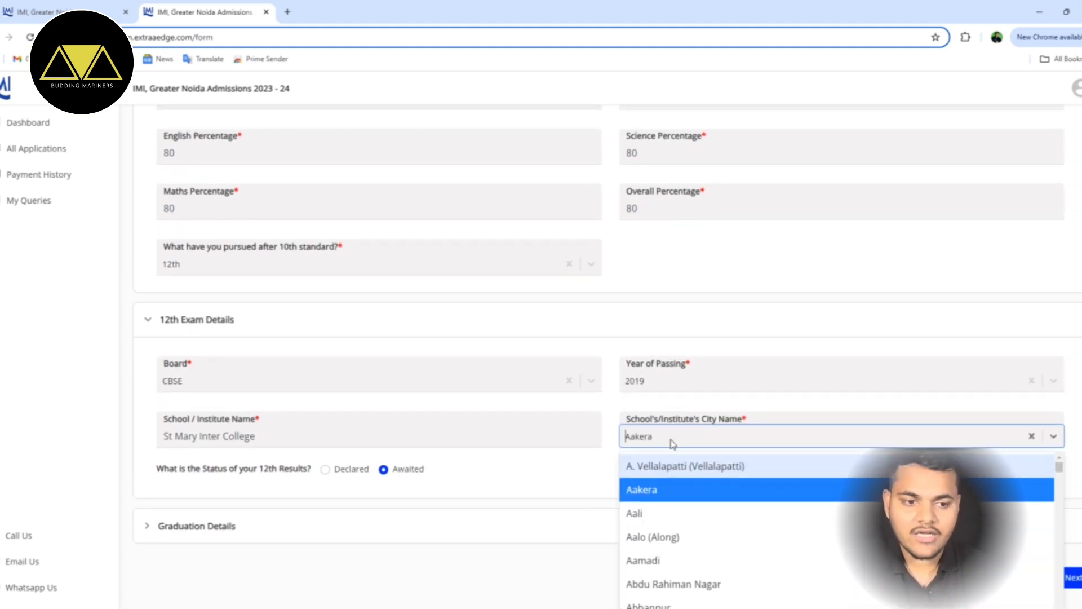
pyautogui.click(672, 443)
pyautogui.click(655, 443)
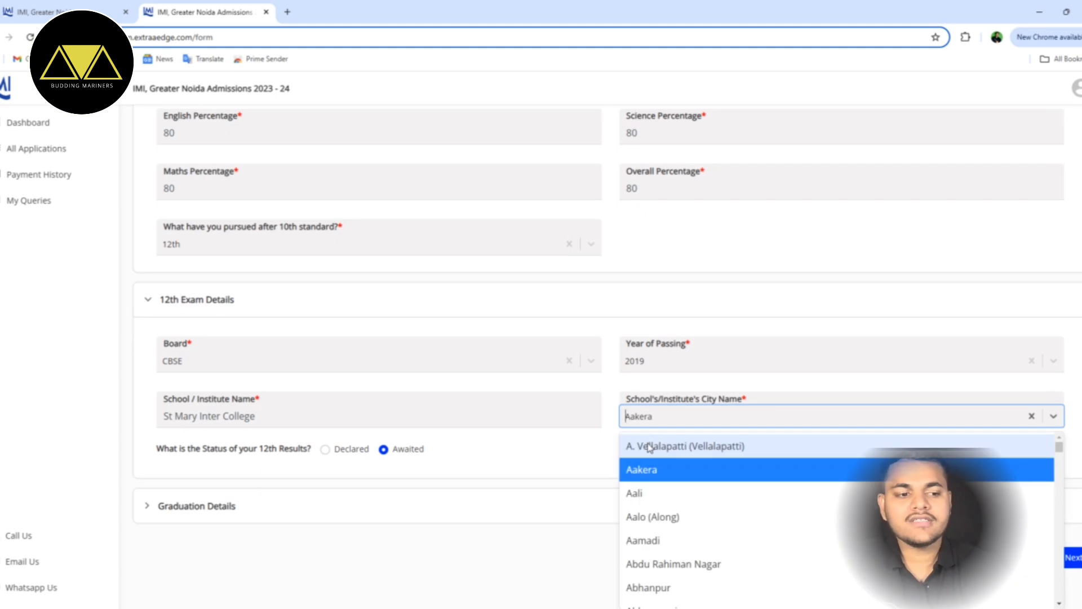
pyautogui.click(656, 417)
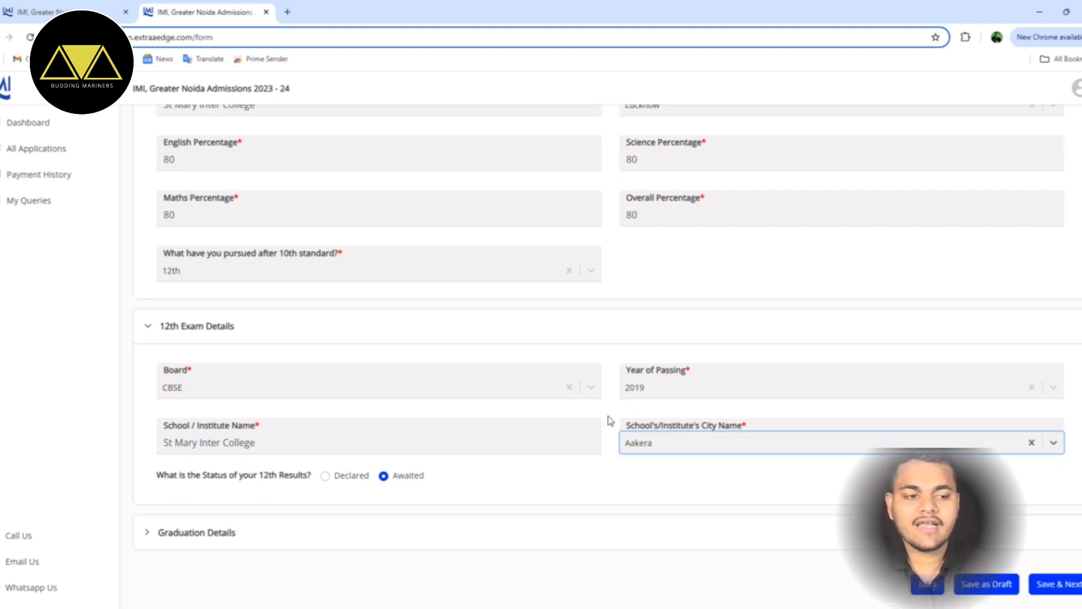
pyautogui.click(653, 444)
pyautogui.write('Luc')
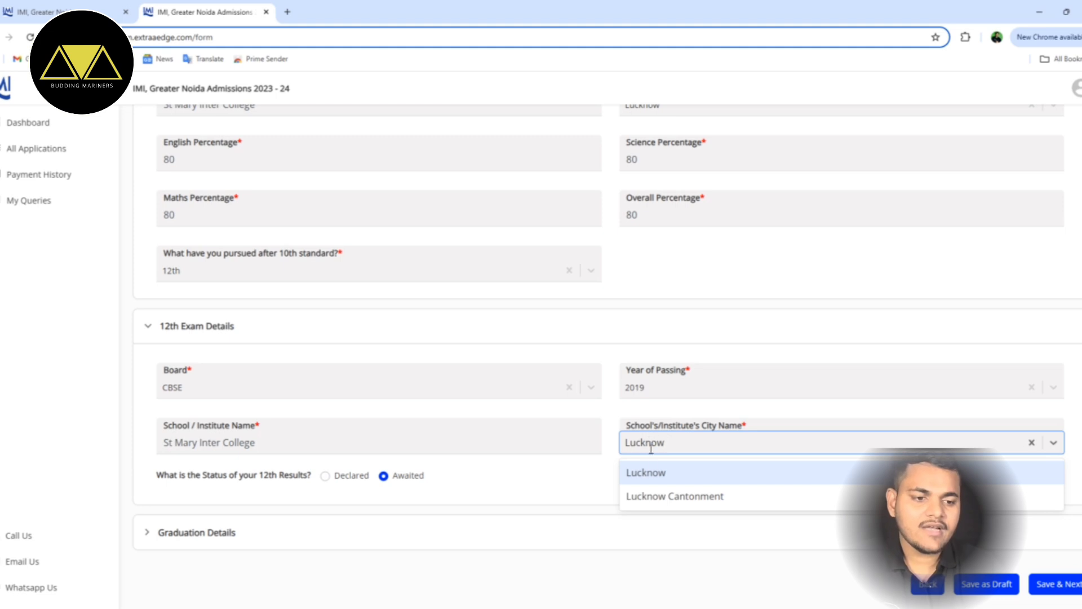
pyautogui.write('know')
pyautogui.click(640, 477)
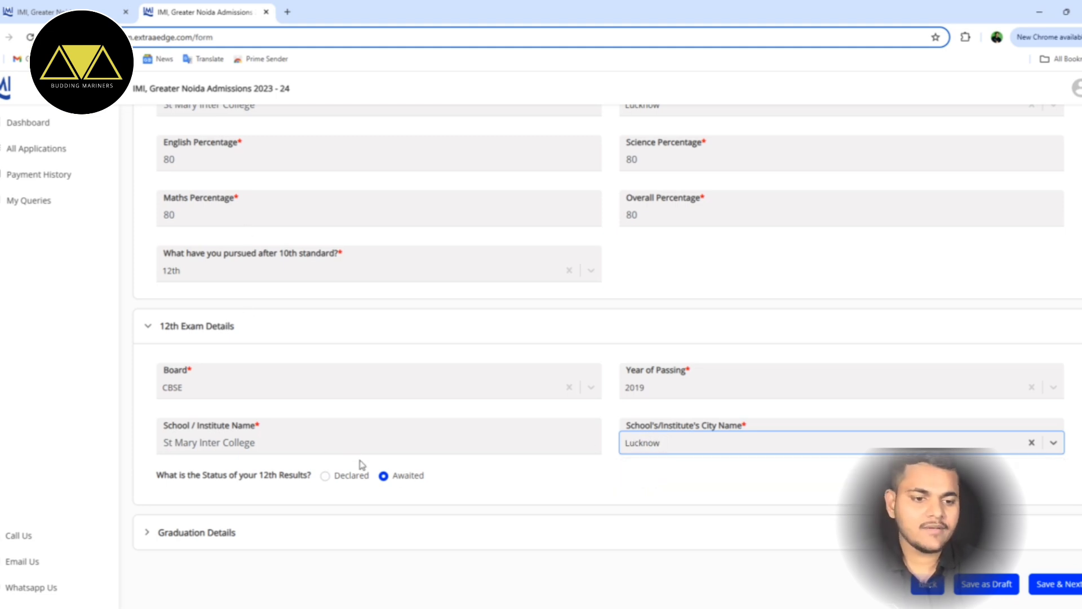
pyautogui.click(361, 478)
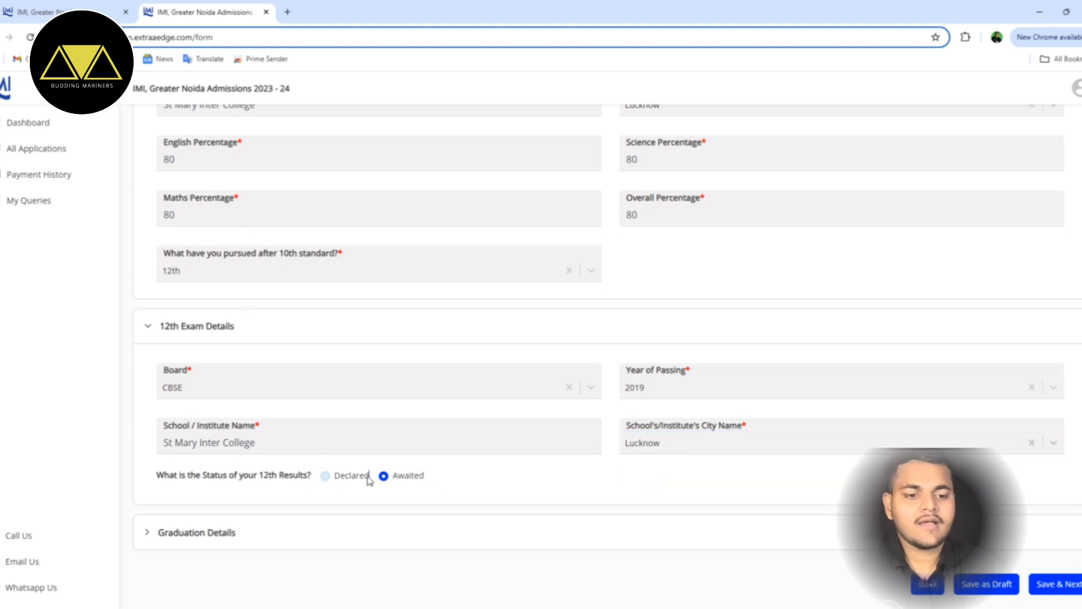
pyautogui.scroll(-3, 395, 451)
pyautogui.click(384, 311)
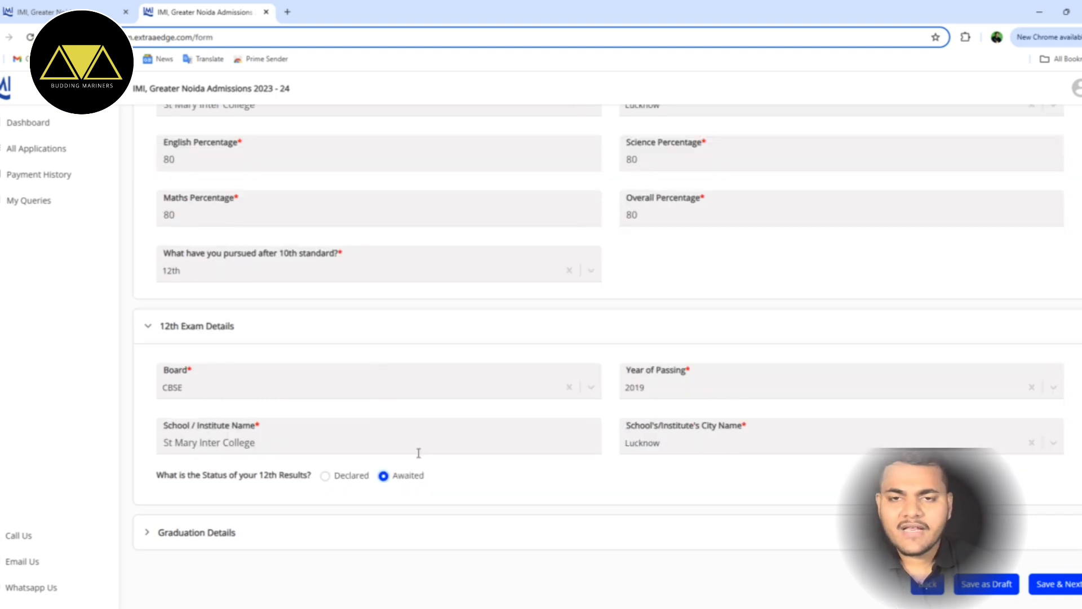
# - Save academic details, accept the declaration, choose Online Payment, and download the application PDF
pyautogui.click(1048, 585)
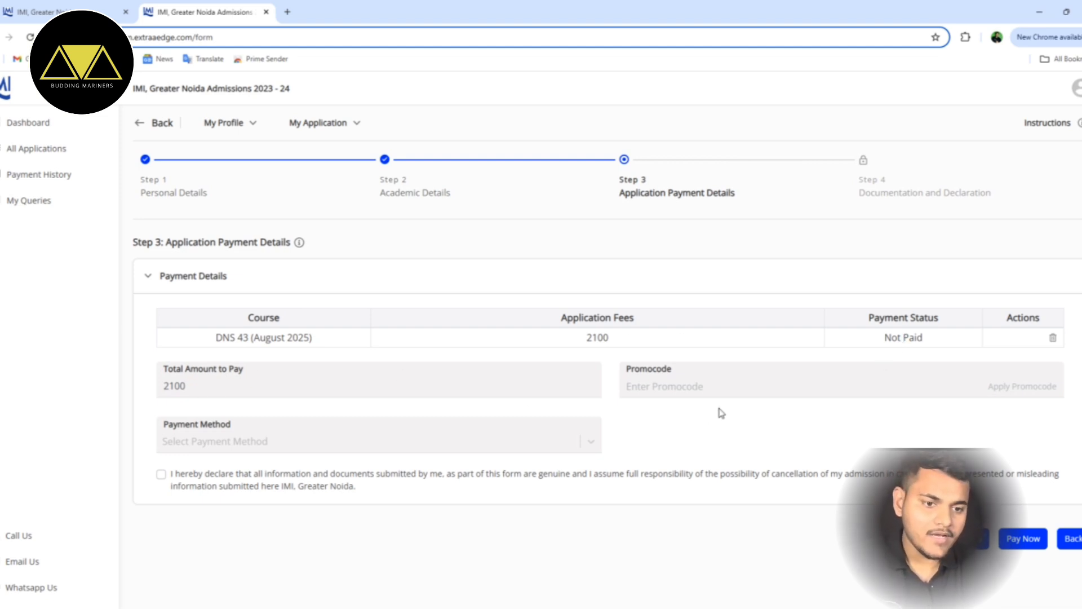
pyautogui.click(161, 474)
pyautogui.click(266, 451)
pyautogui.click(265, 472)
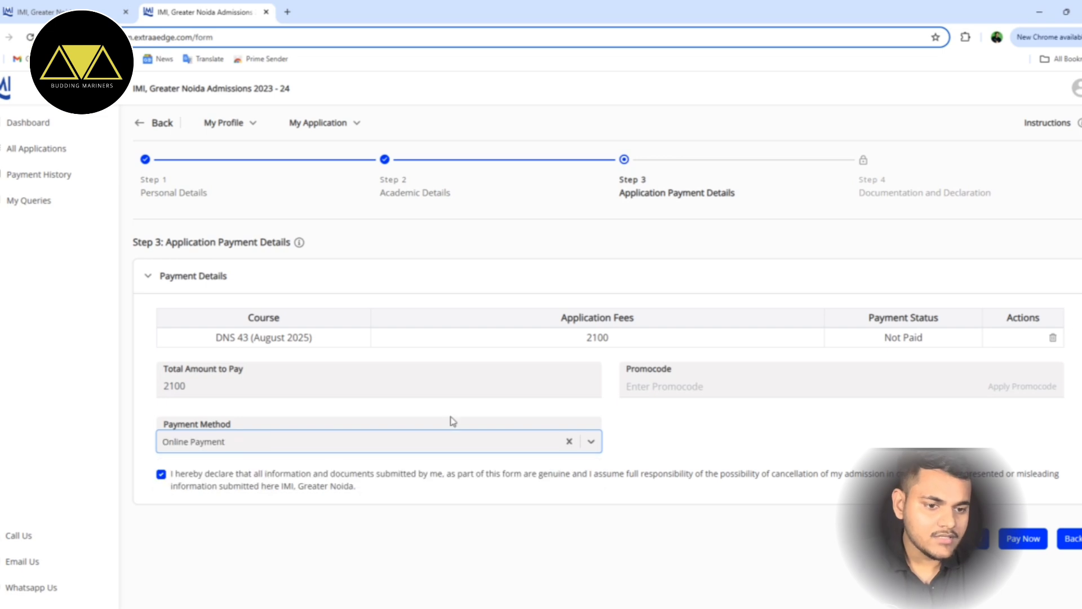
pyautogui.click(723, 389)
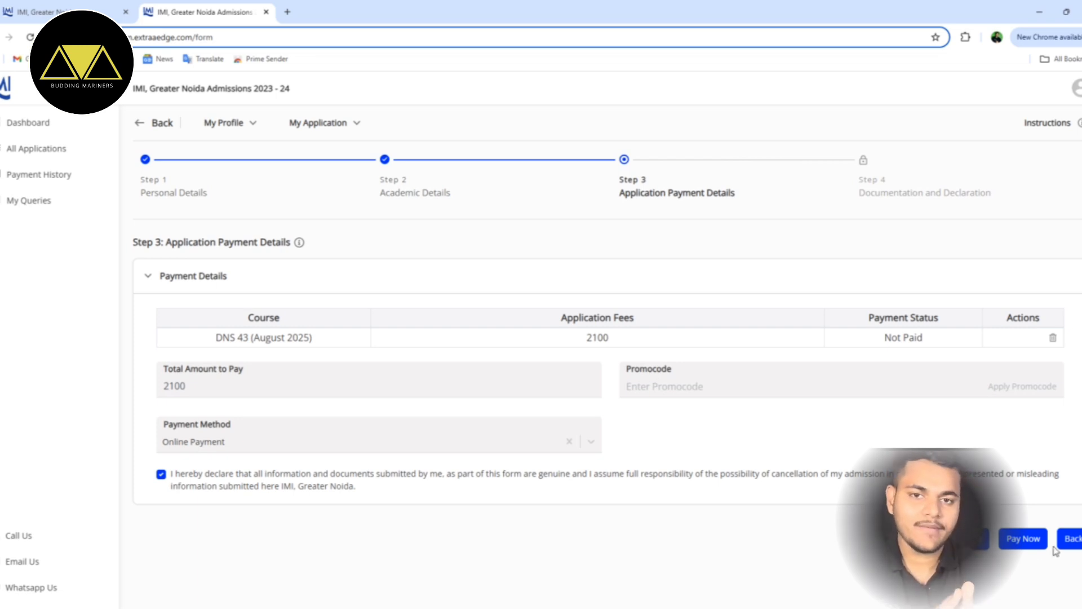
pyautogui.click(1016, 540)
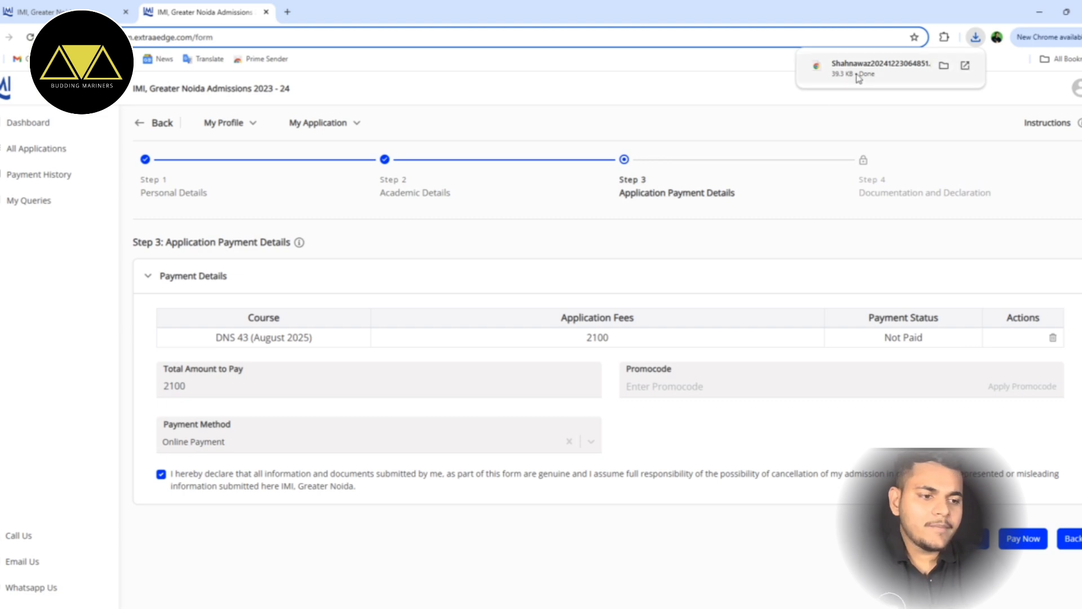
# - Start paying the fee, then check the UPI, NetBanking and Wallets options on the ₹2,150.76 Easebuzz checkout
pyautogui.click(1013, 542)
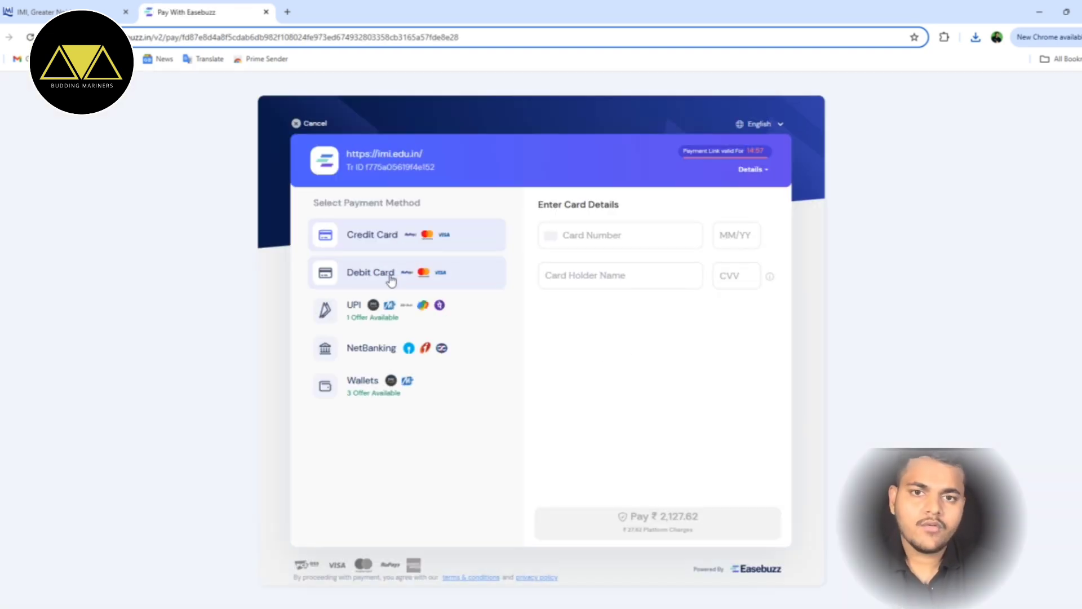
pyautogui.click(390, 309)
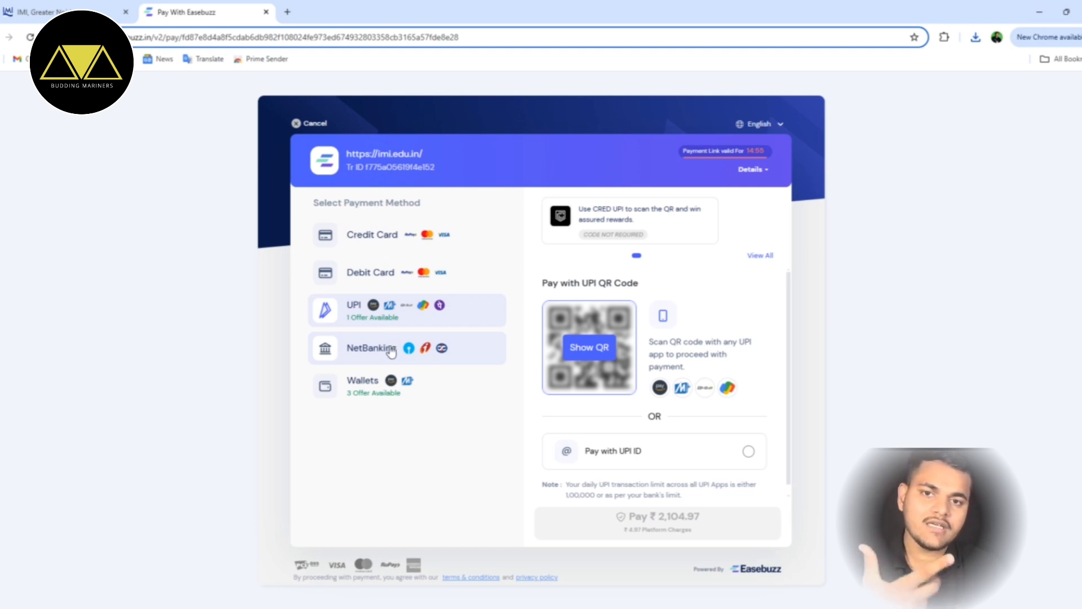
pyautogui.click(391, 349)
pyautogui.click(393, 398)
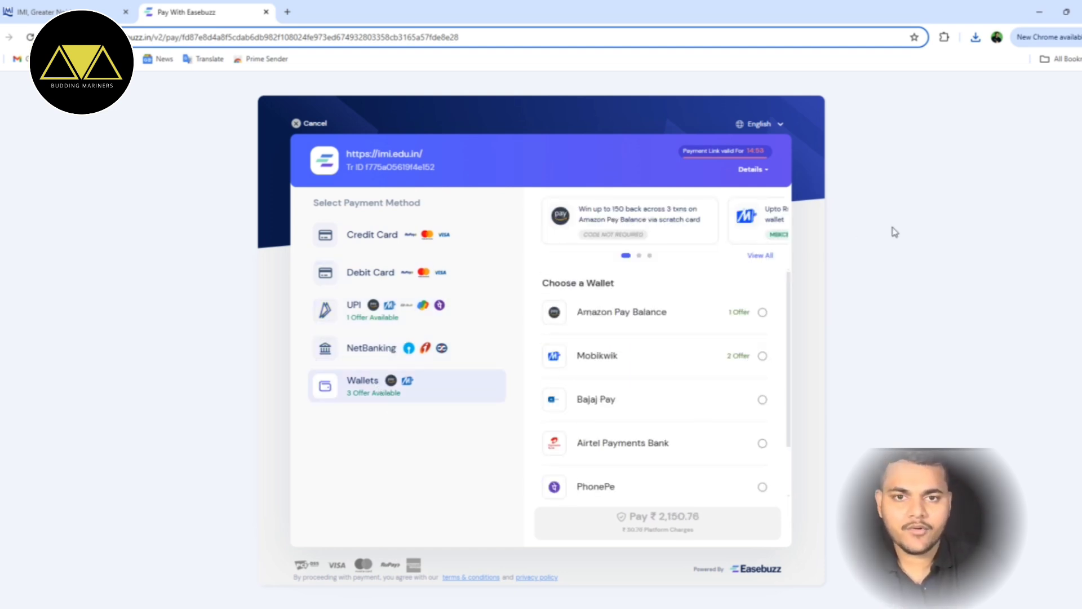